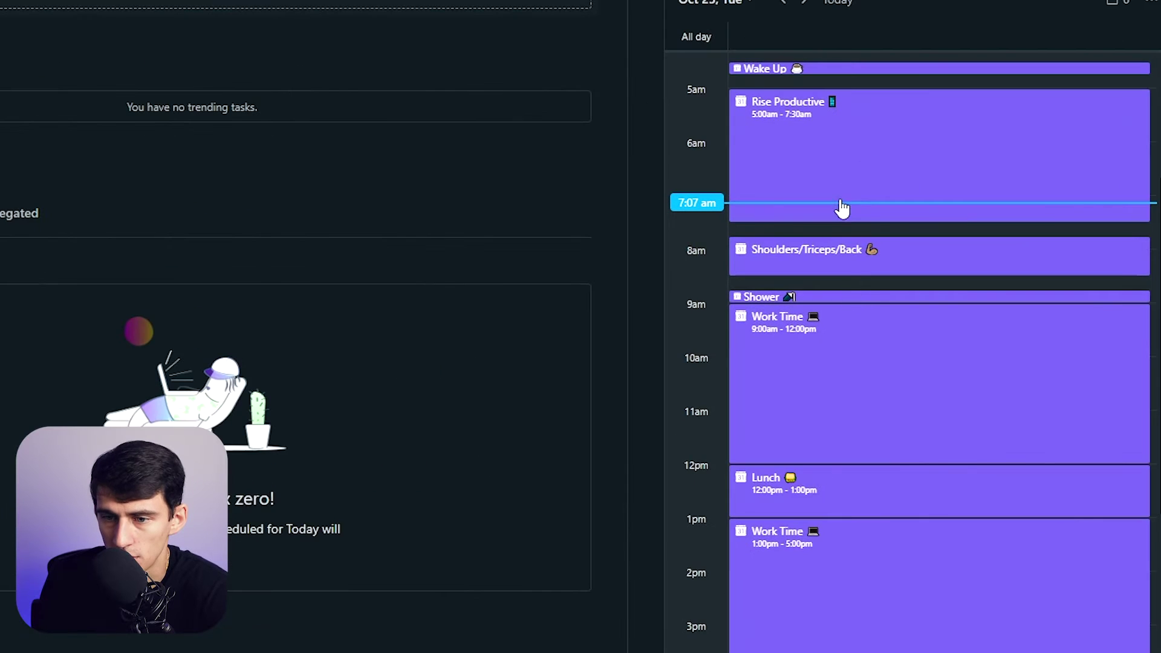
scroll(836, 288, "down", 2)
scroll(837, 288, "up", 2)
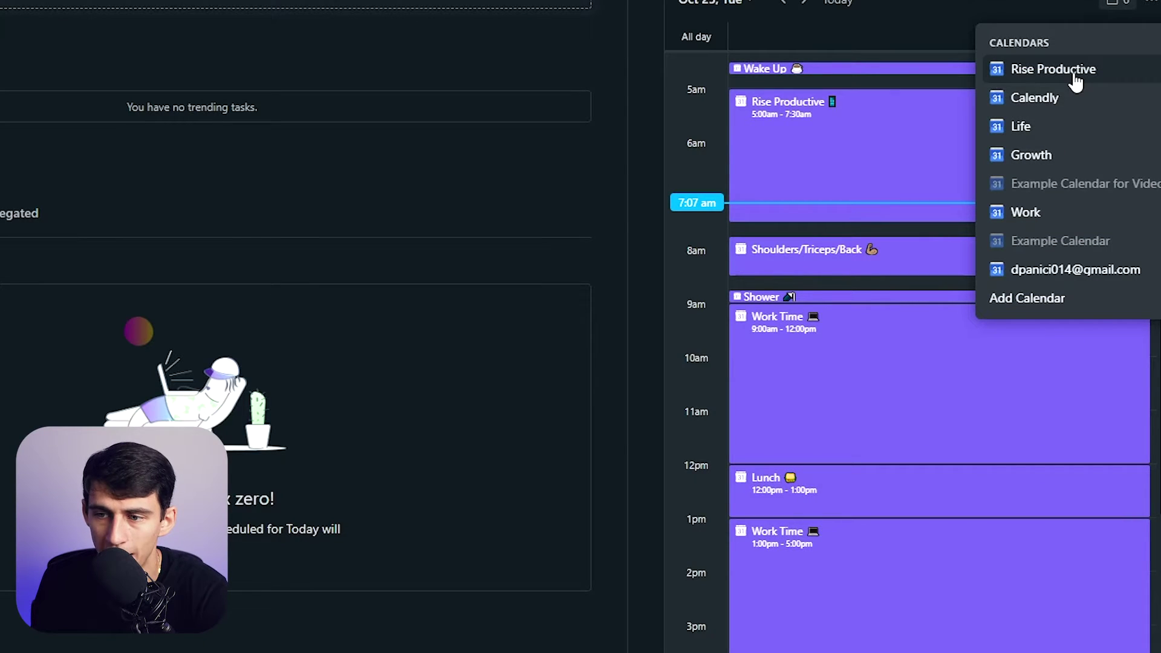
left_click(1074, 80)
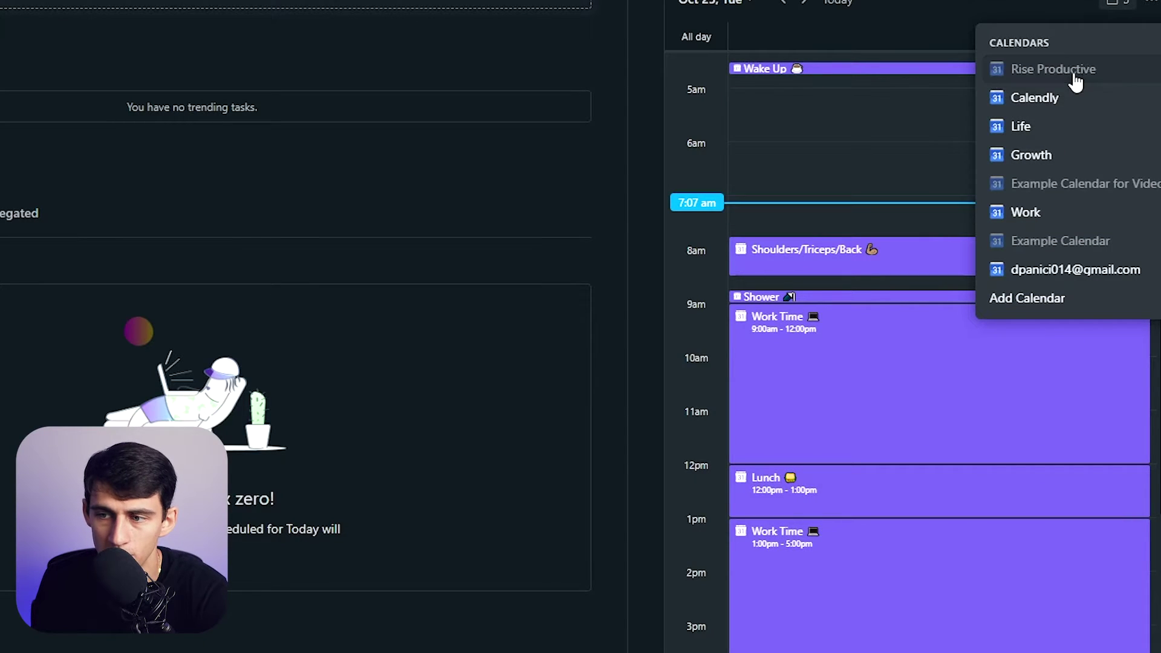
left_click(1087, 73)
left_click(995, 10)
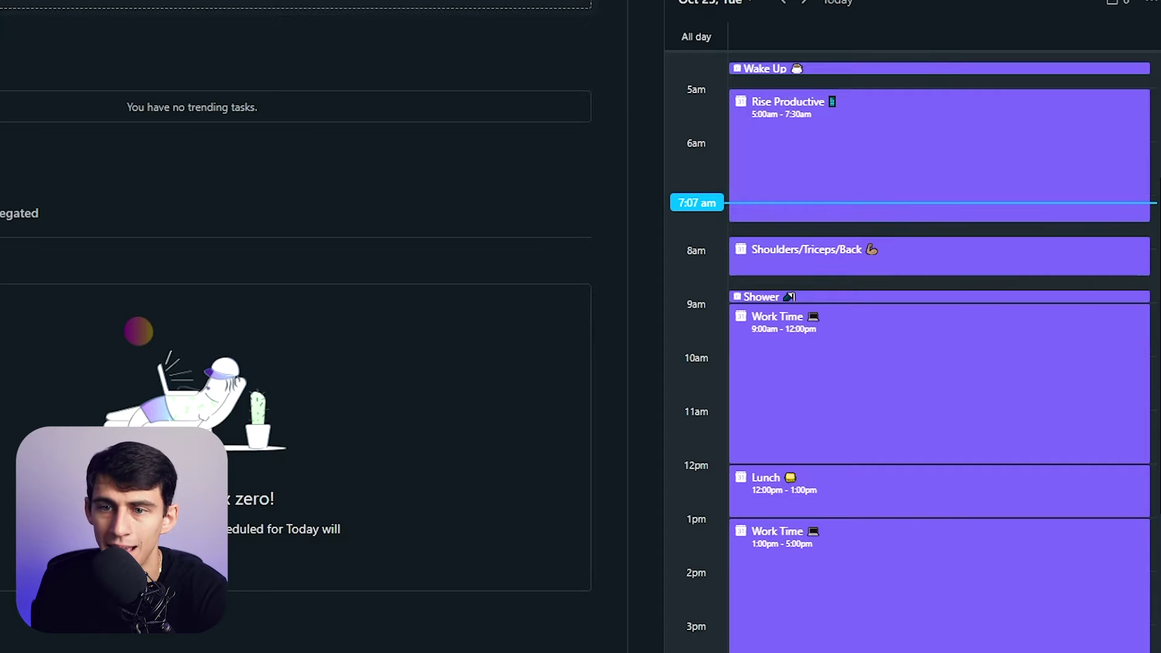
left_click(1112, 2)
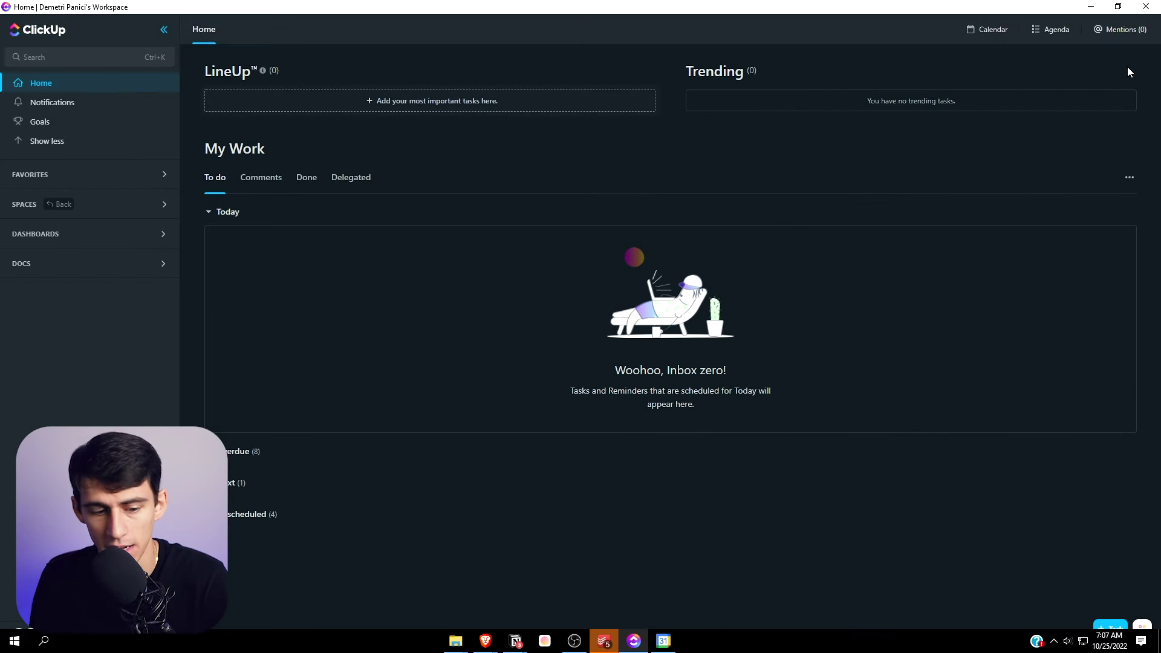
left_click(1129, 177)
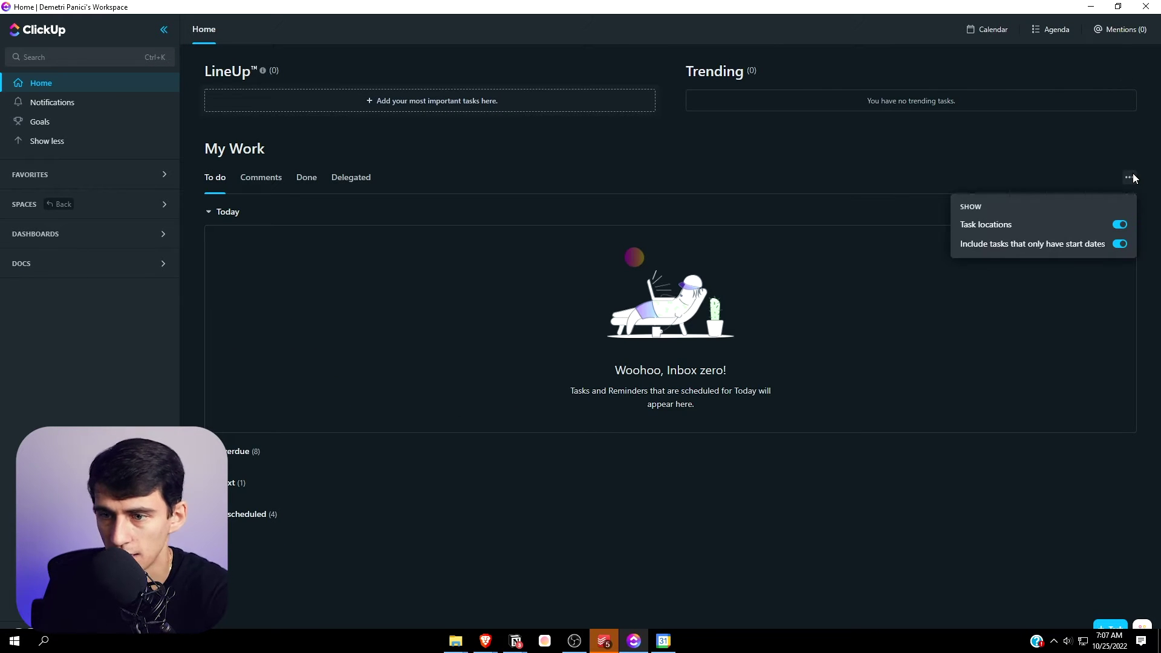
left_click(1129, 176)
left_click(966, 30)
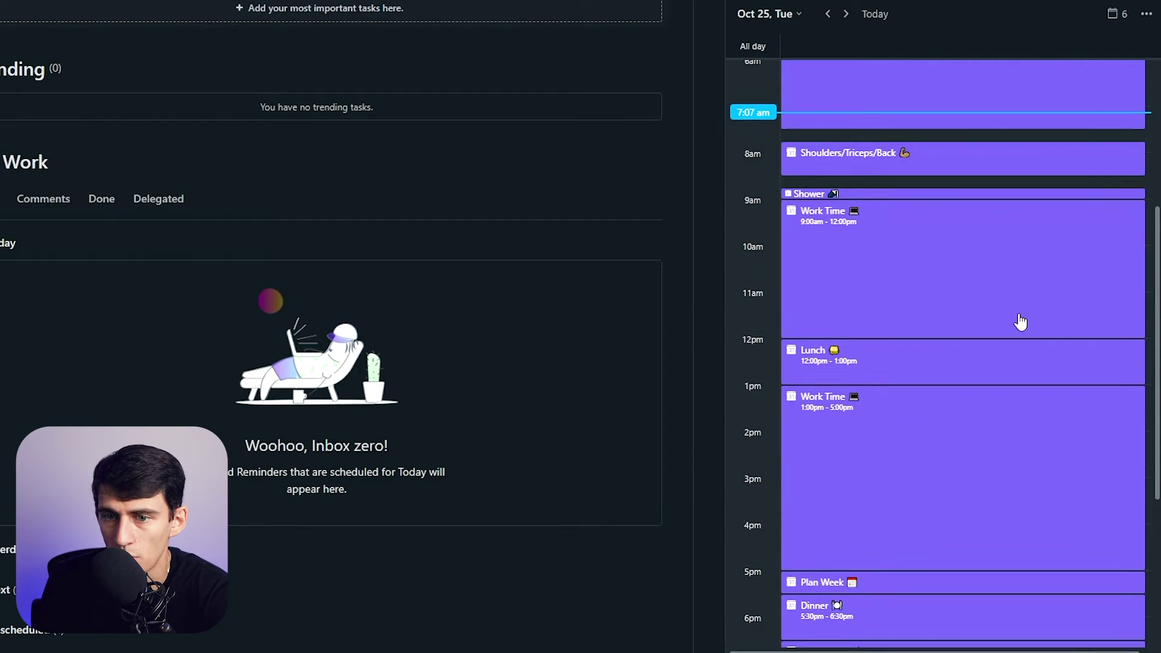
- Step the calendar forward a couple of days, then jump back to today
left_click(848, 14)
left_click(846, 14)
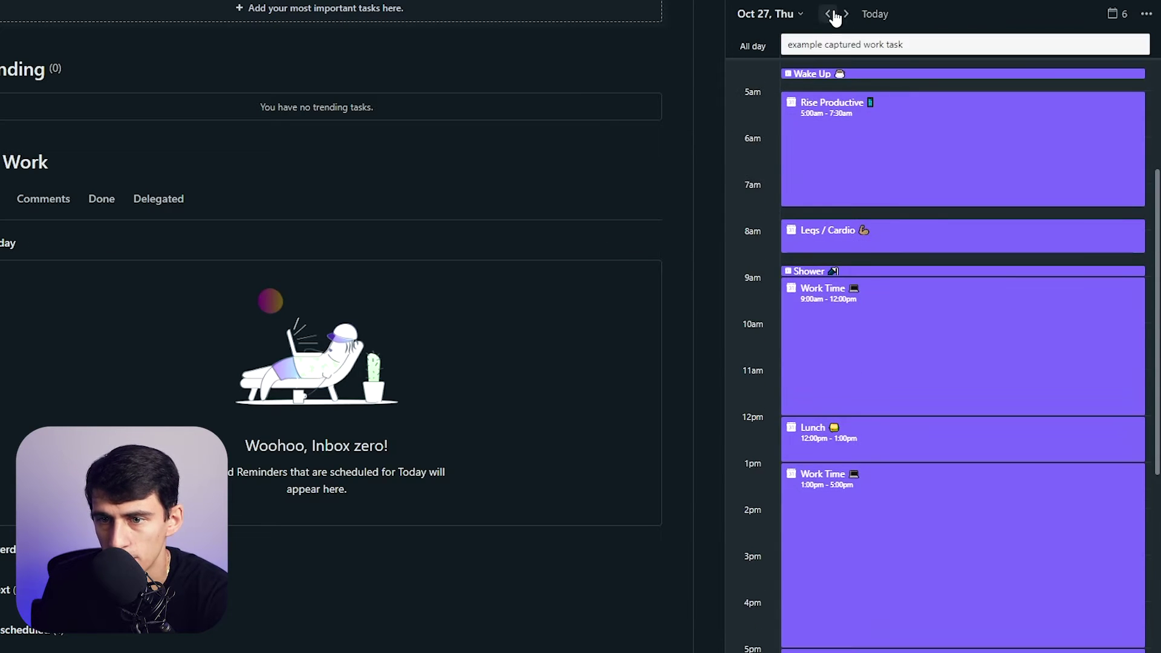
left_click(830, 15)
double_click(831, 16)
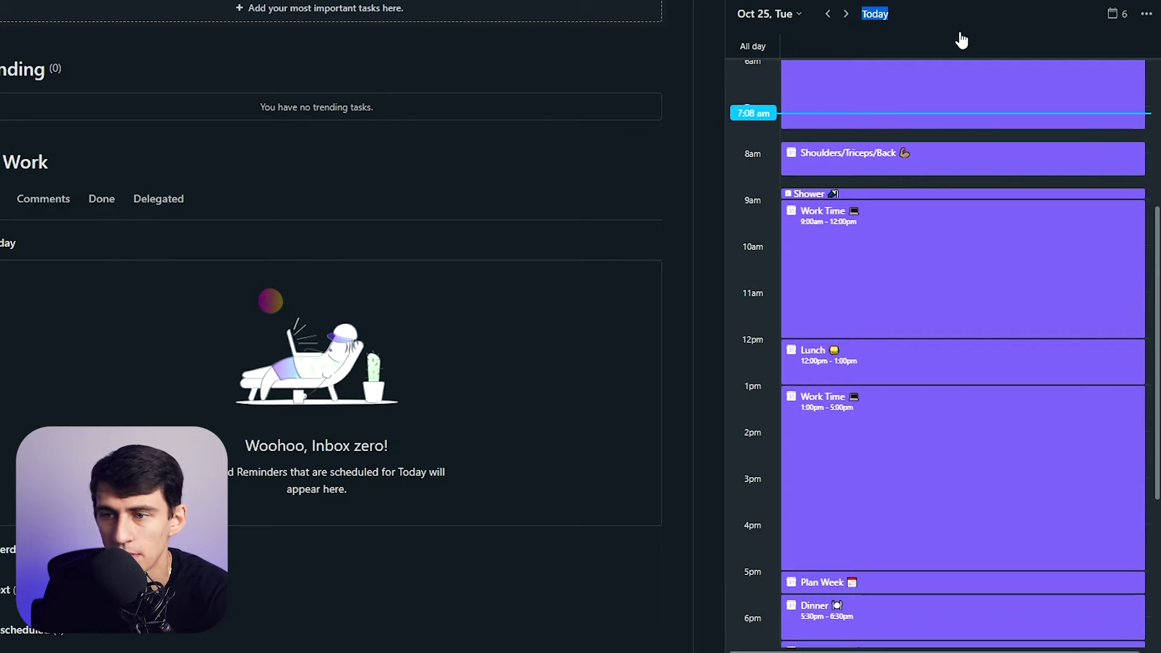
- Add the United States national holidays calendar
left_click(1112, 13)
mouse_move(1027, 272)
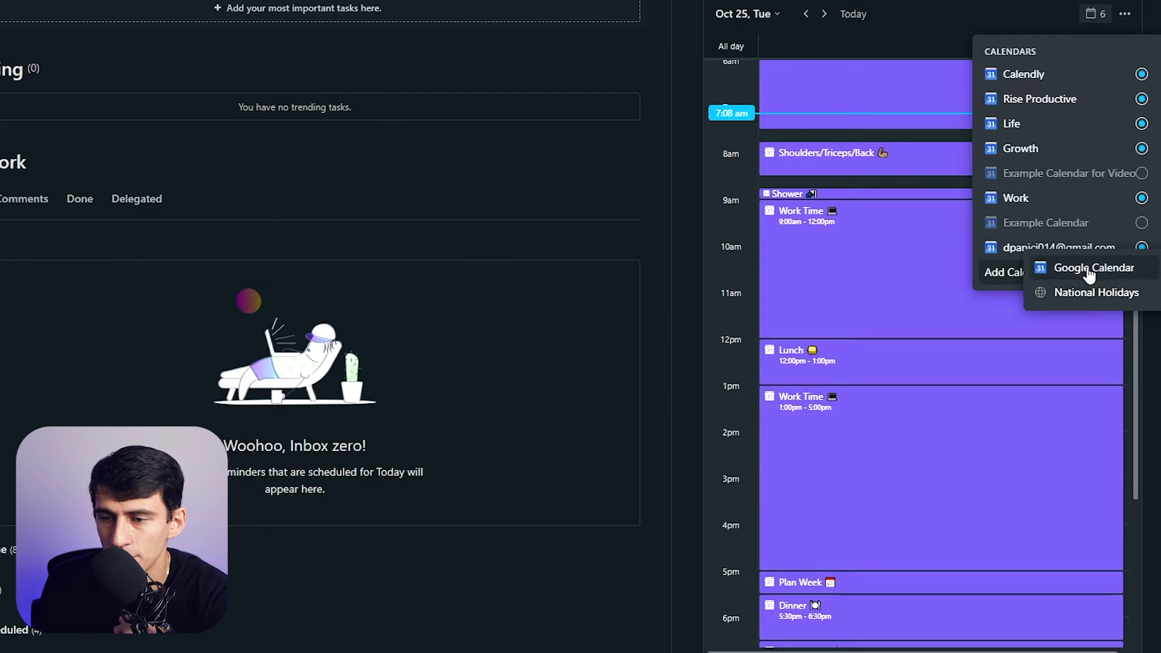
left_click(1100, 296)
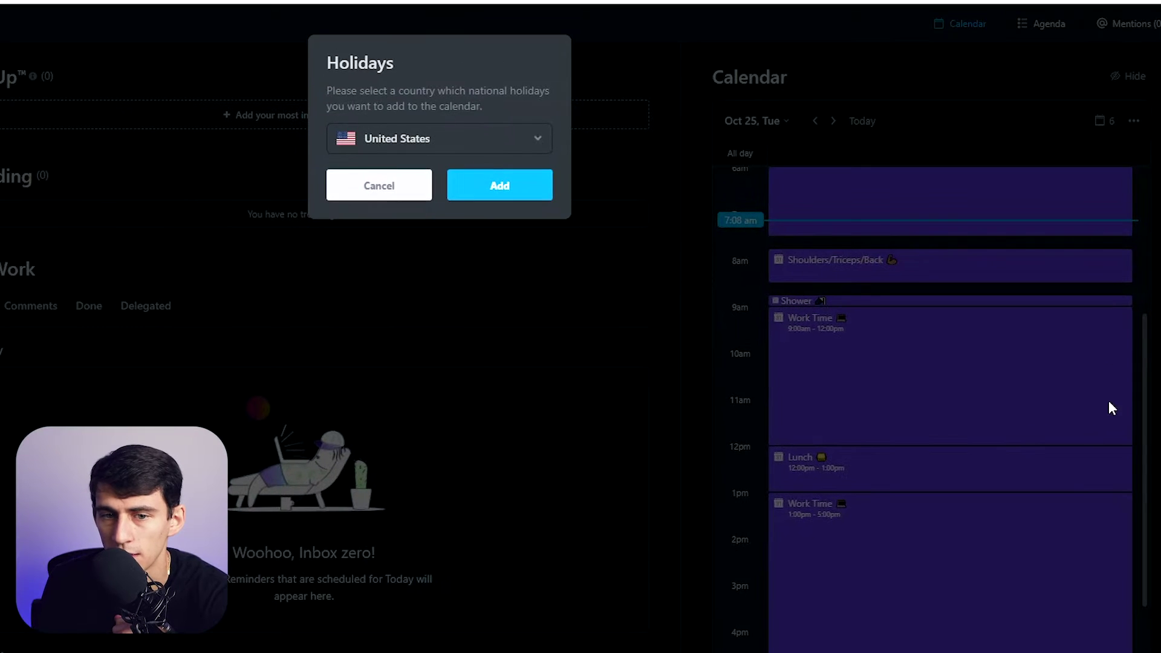
left_click(493, 187)
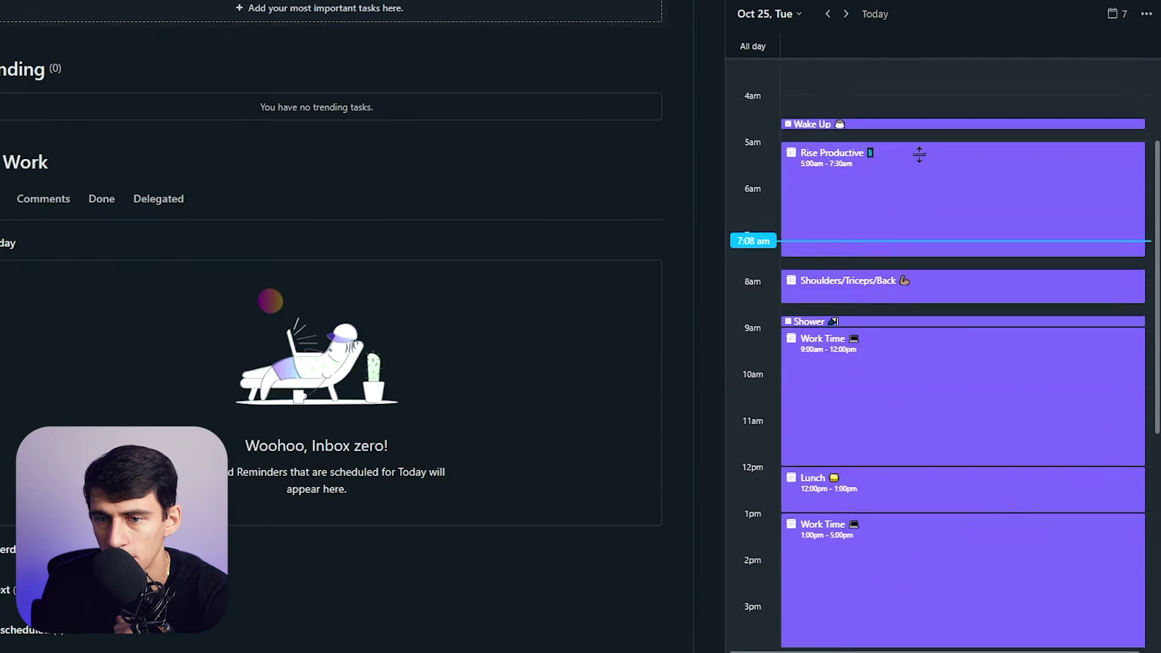
- Browse ahead to November 24 to see the holidays, then return the calendar to today
left_click(846, 15)
left_click(845, 14)
left_click(846, 14)
left_click(845, 15)
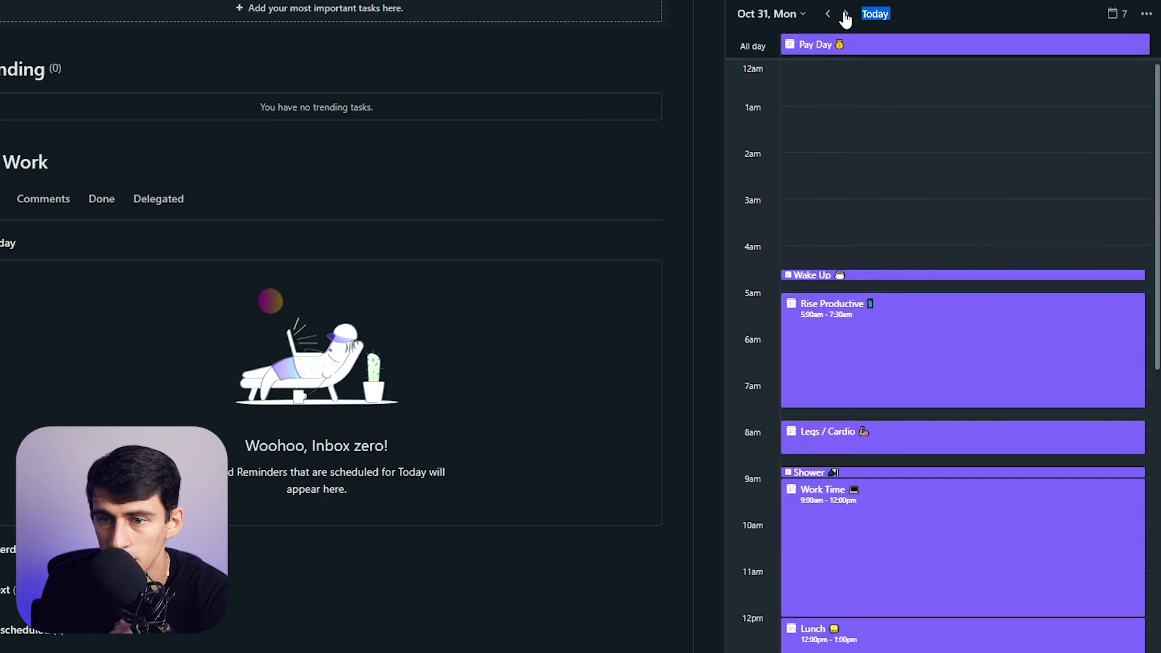
left_click(846, 14)
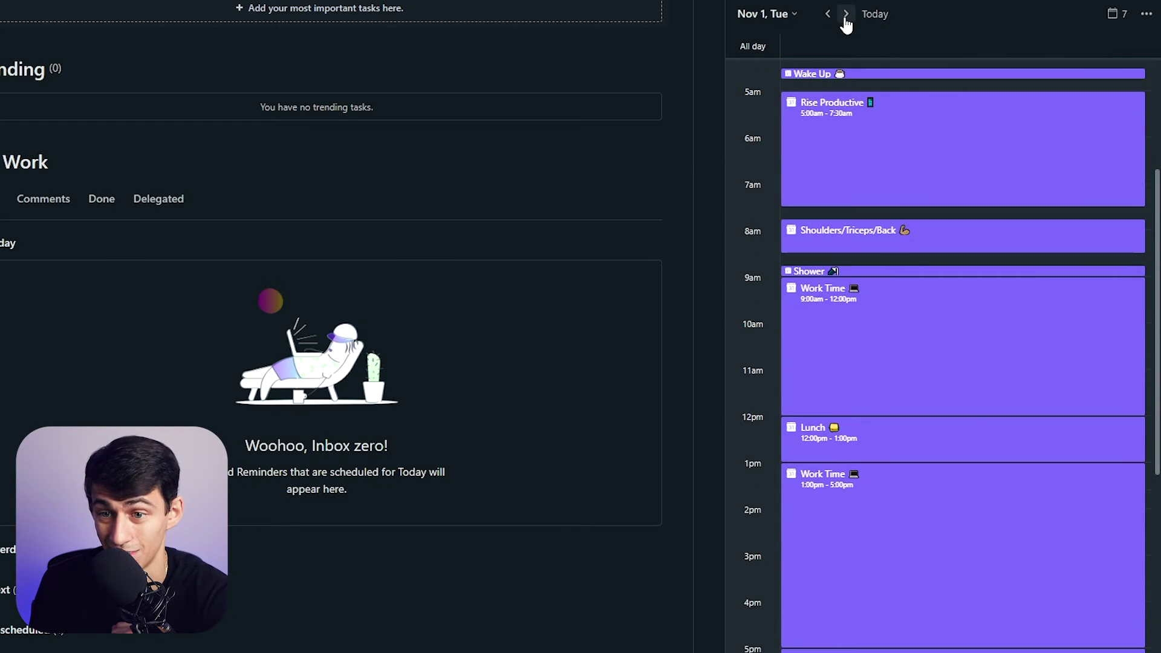
left_click(846, 14)
left_click(846, 15)
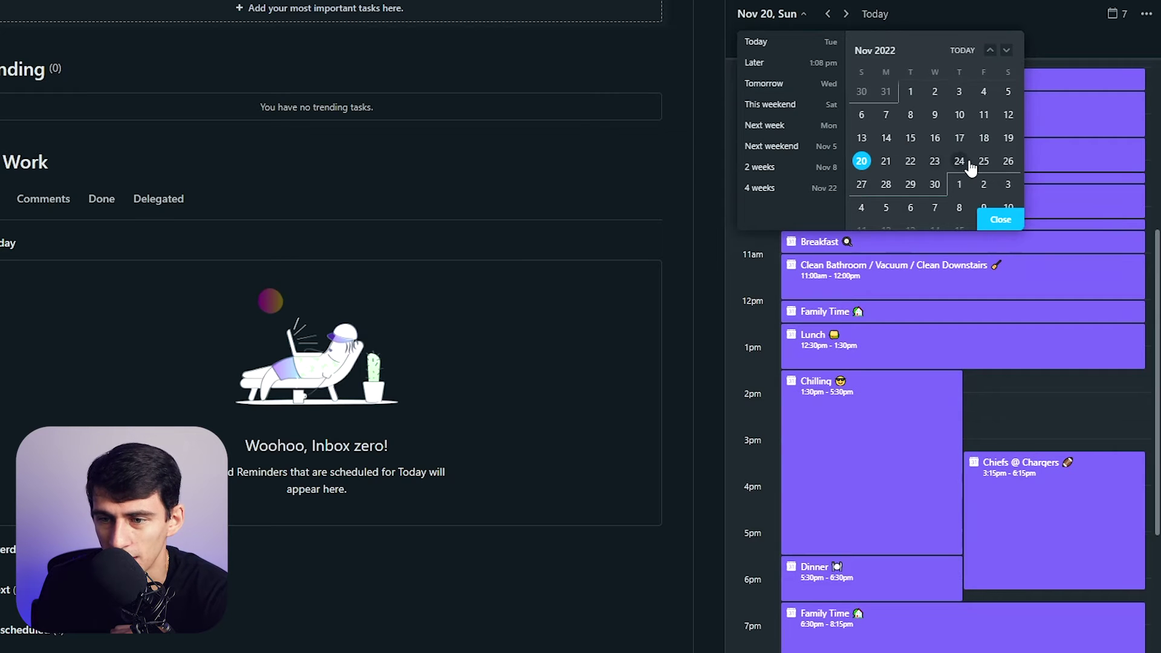
left_click(967, 163)
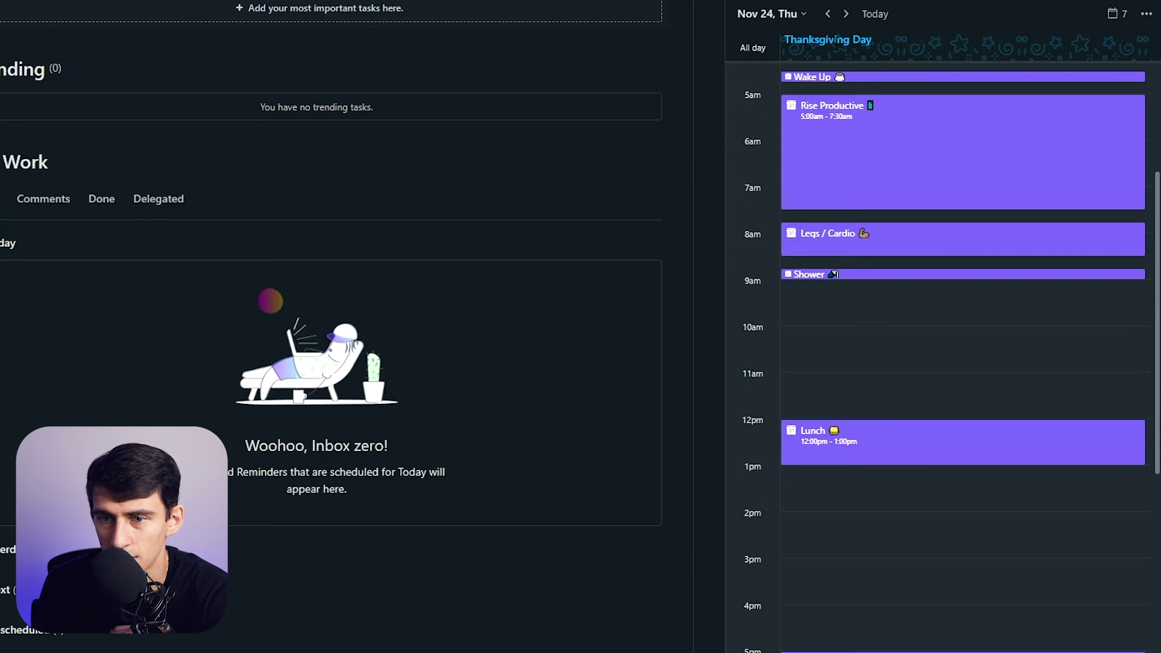
left_click(798, 19)
left_click(761, 43)
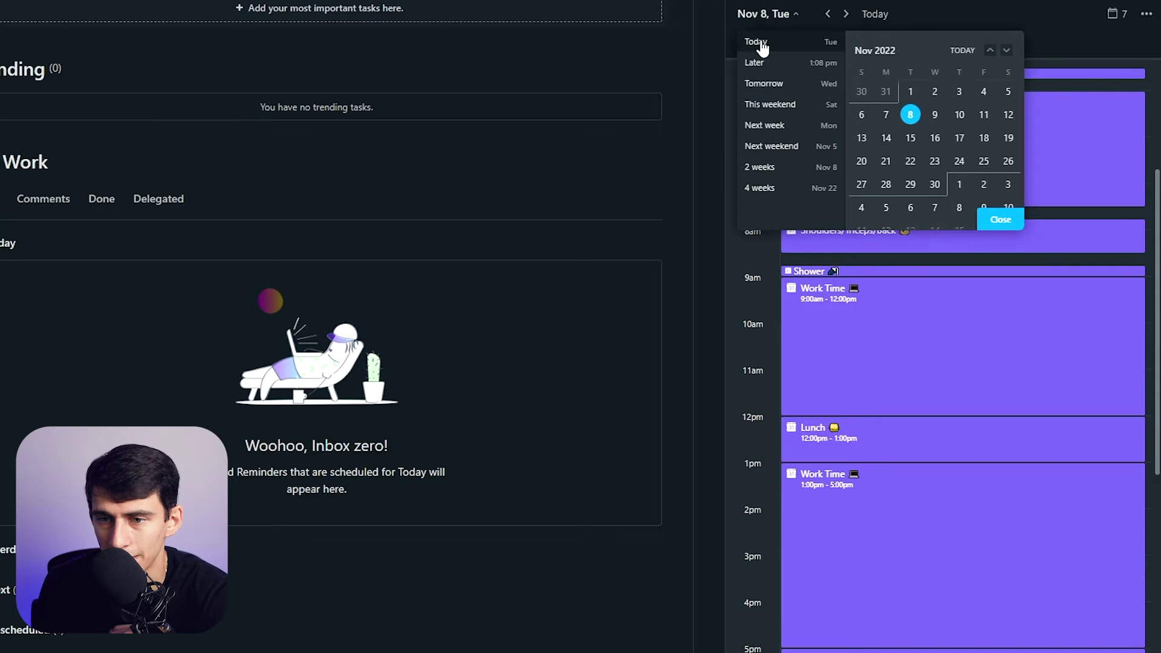
left_click(762, 44)
left_click(783, 11)
key("Escape")
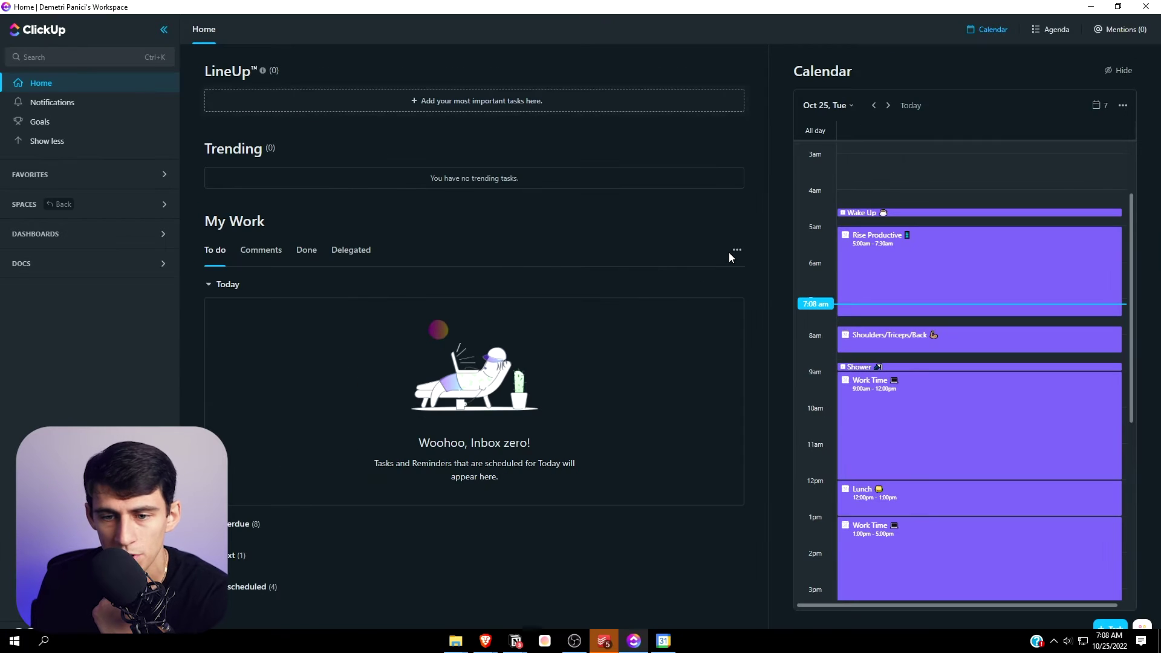
- Look at the My Work display options, a today reminder and the LineUp task search, cancelling each
left_click(736, 251)
left_click(736, 250)
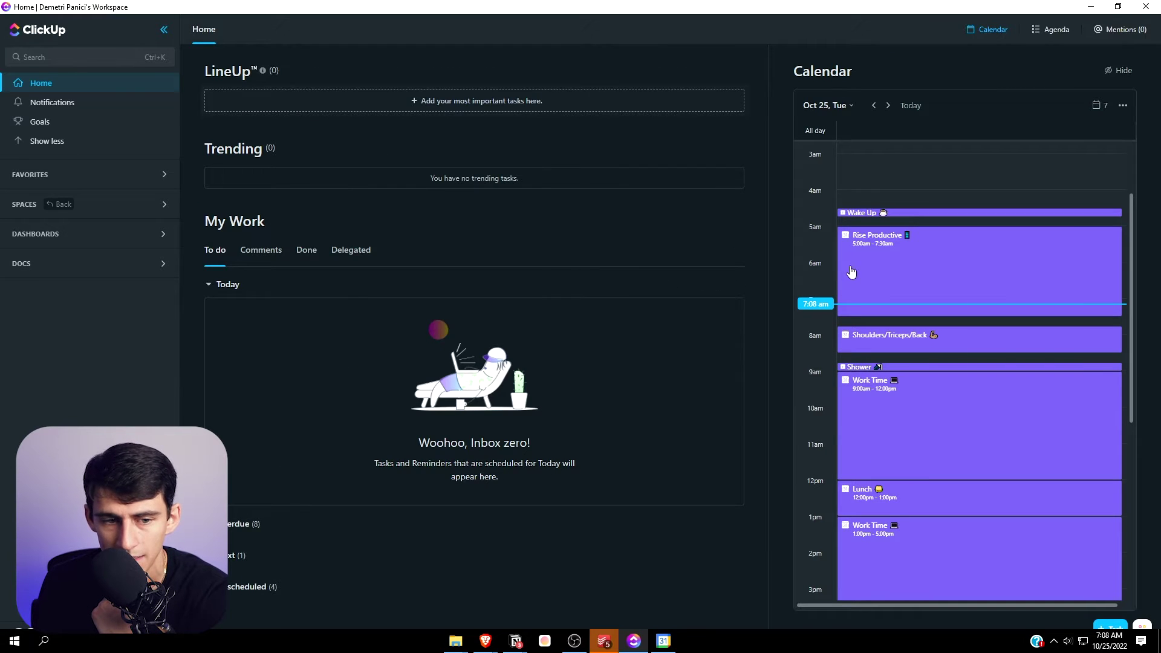
left_click(302, 285)
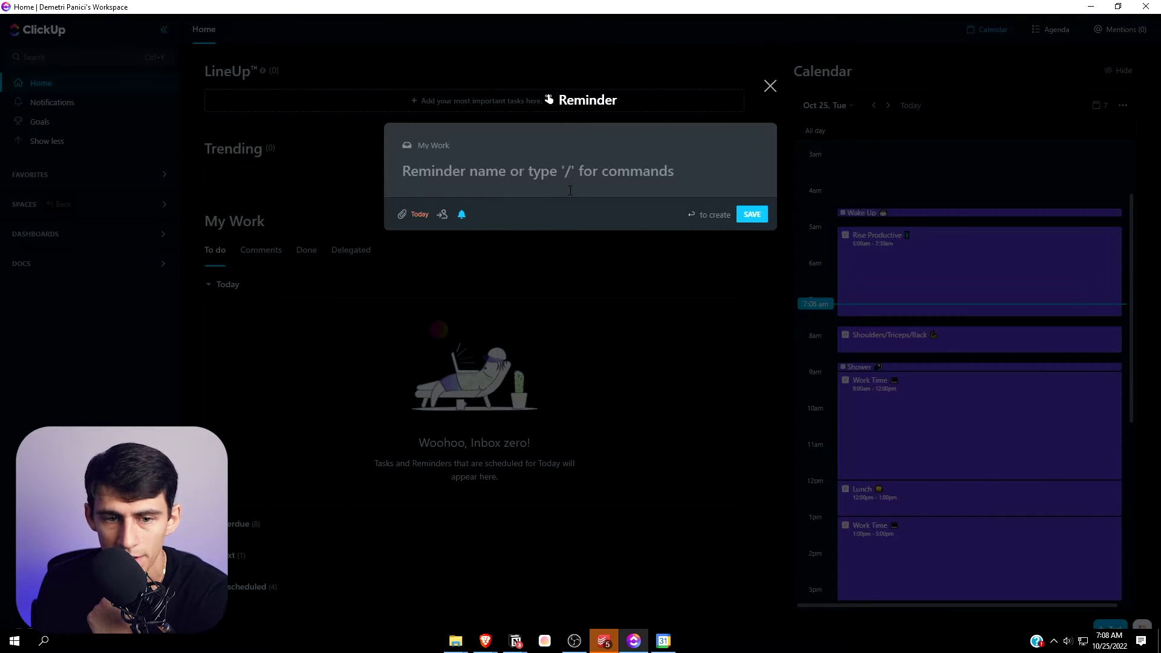
left_click(770, 85)
left_click(456, 102)
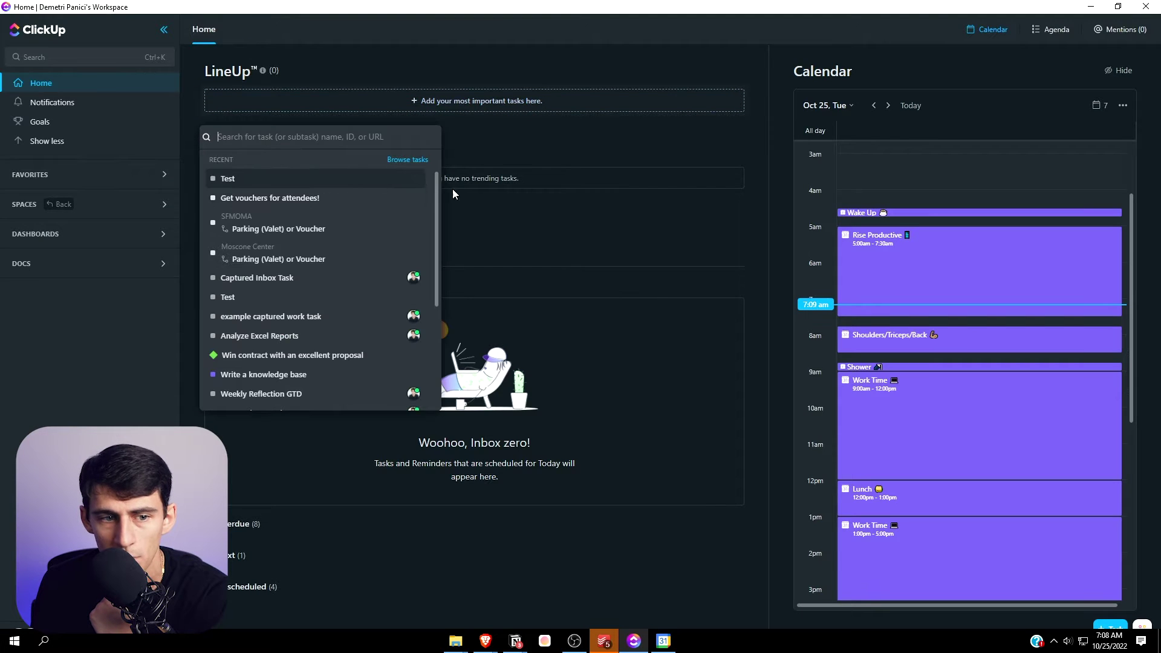
left_click(580, 149)
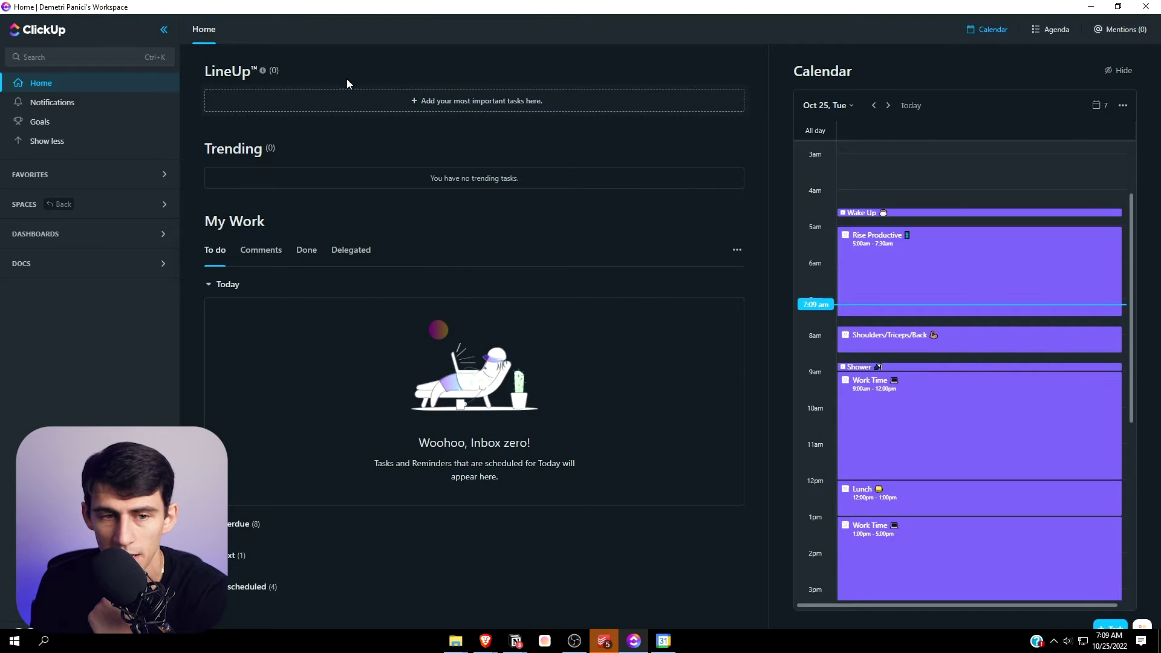
- Expand Overdue and Next, open New Task Example, and set its due date to today
left_click(236, 524)
scroll(337, 435, "down", 5)
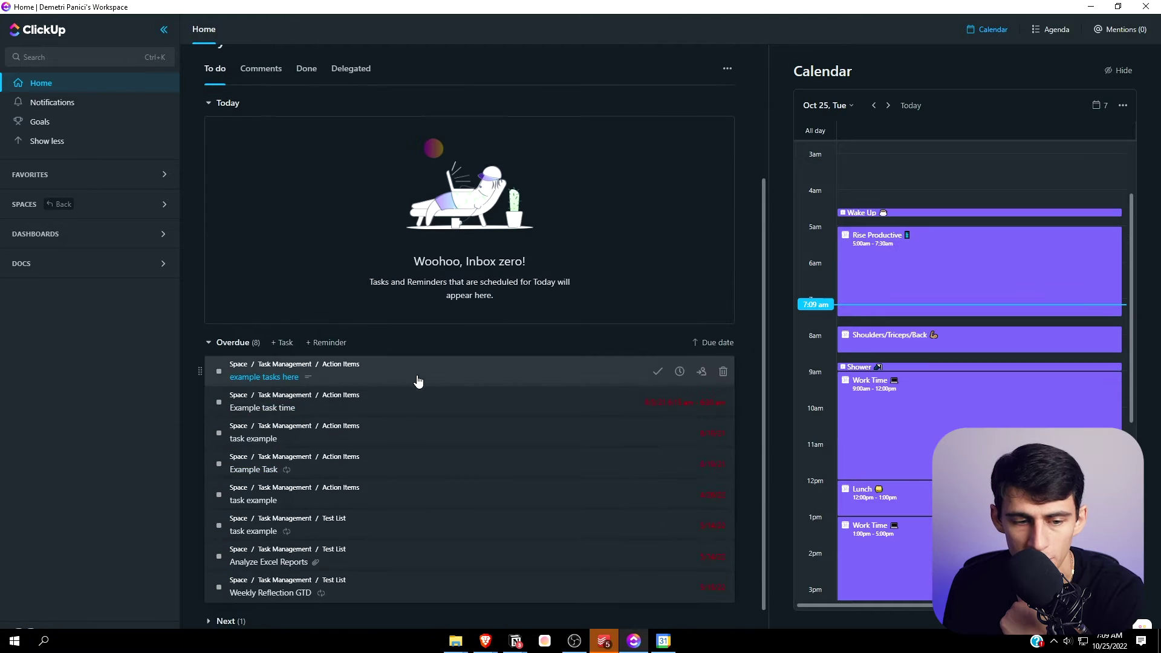
left_click(225, 566)
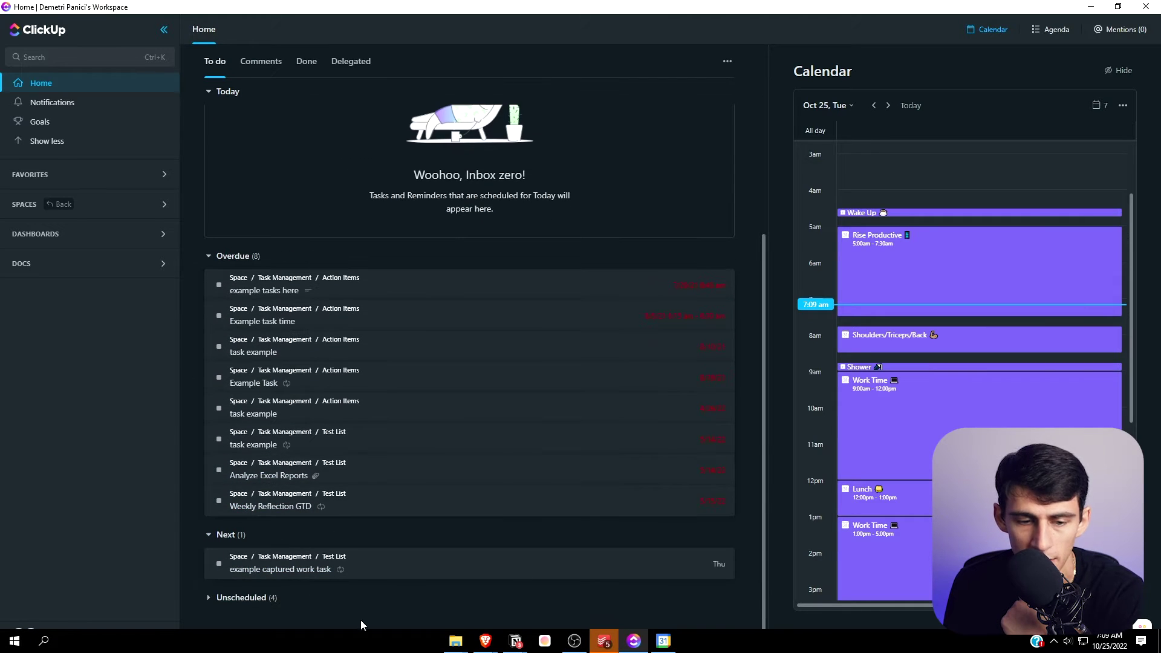
scroll(237, 433, "down", 3)
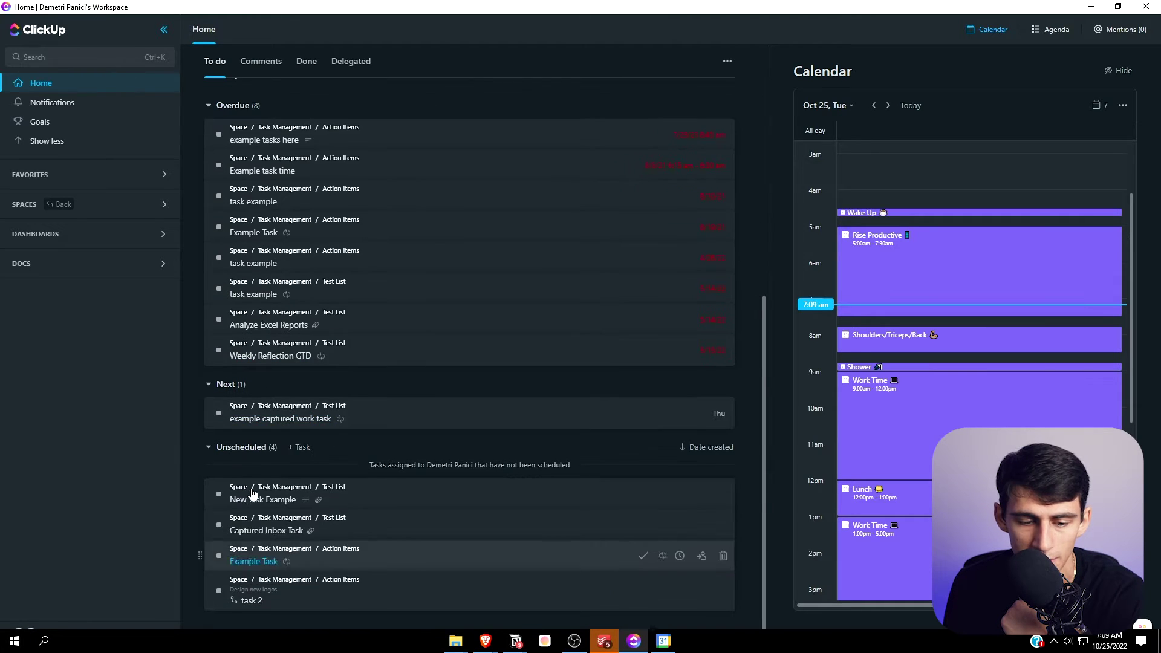
left_click(404, 503)
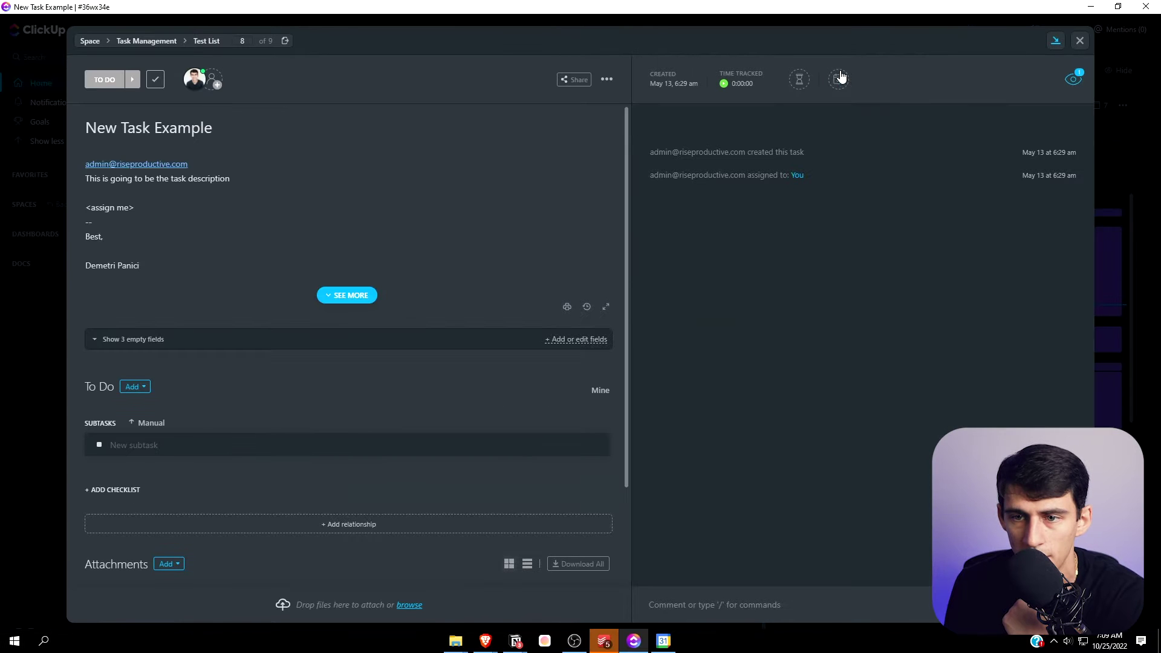
left_click(840, 75)
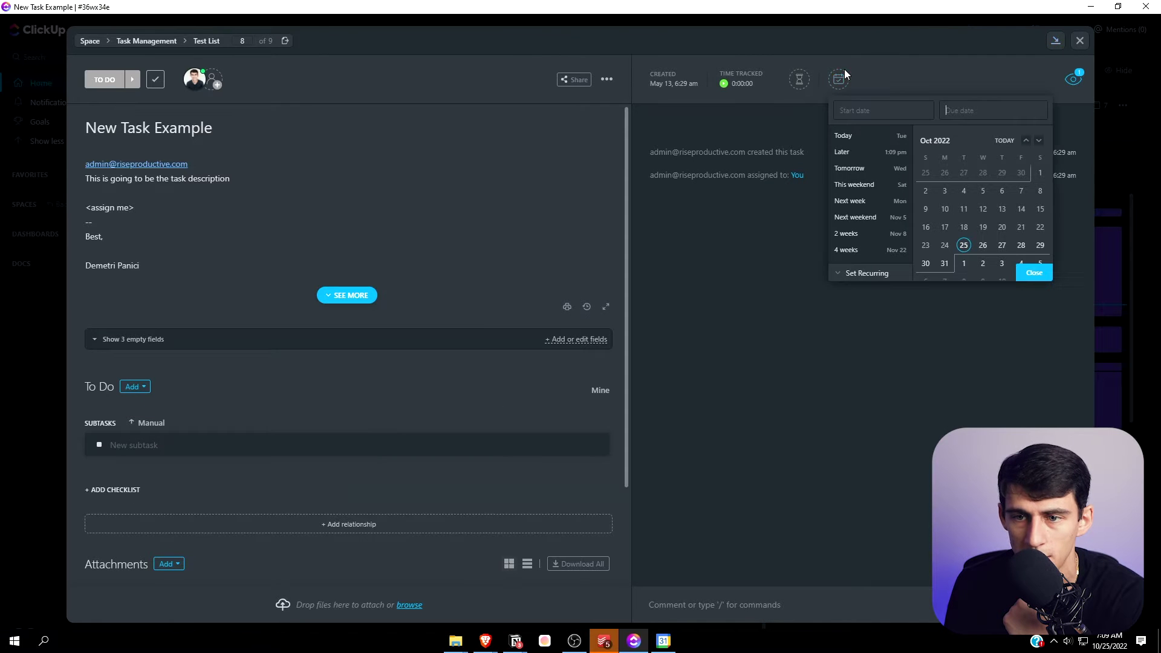
left_click(1031, 272)
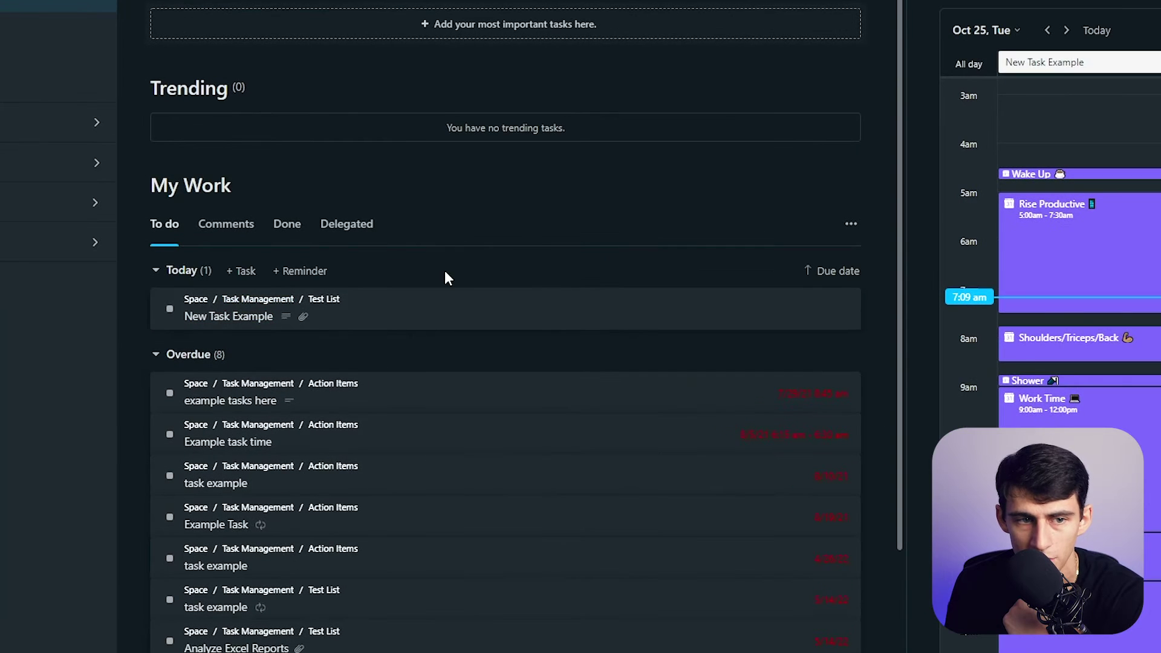
- Drag New Task Example into the LineUp, then look at the LineUp task search and close it
left_click_drag(425, 303, 387, 102)
left_click_drag(397, 25, 393, 29)
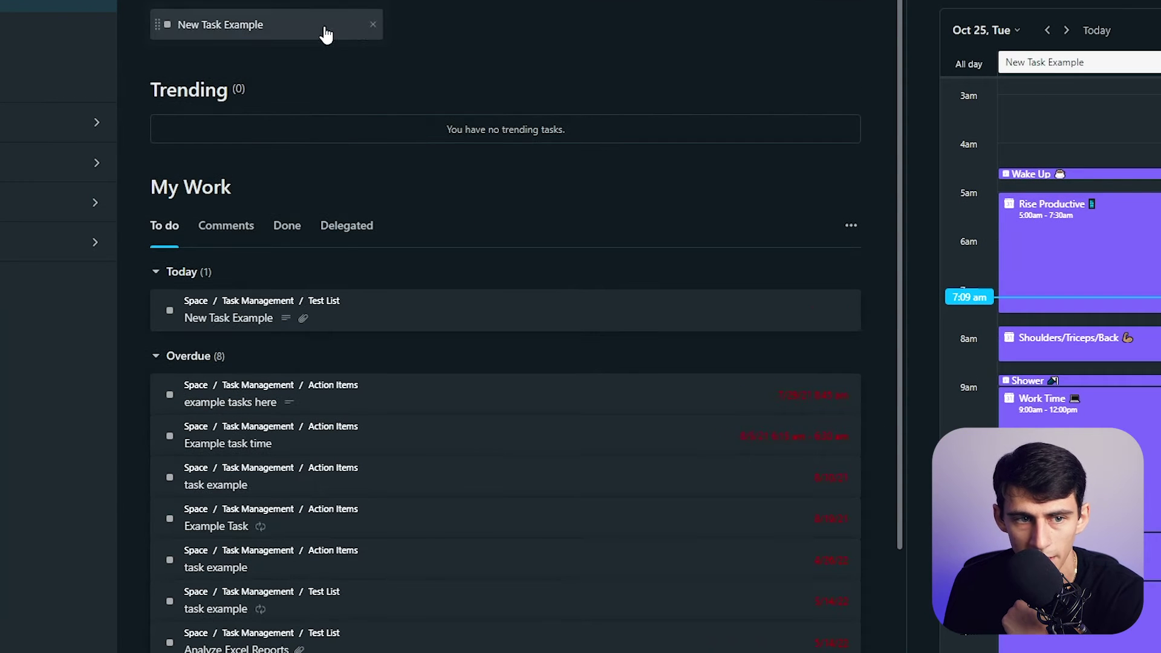
scroll(241, 31, "up", 2)
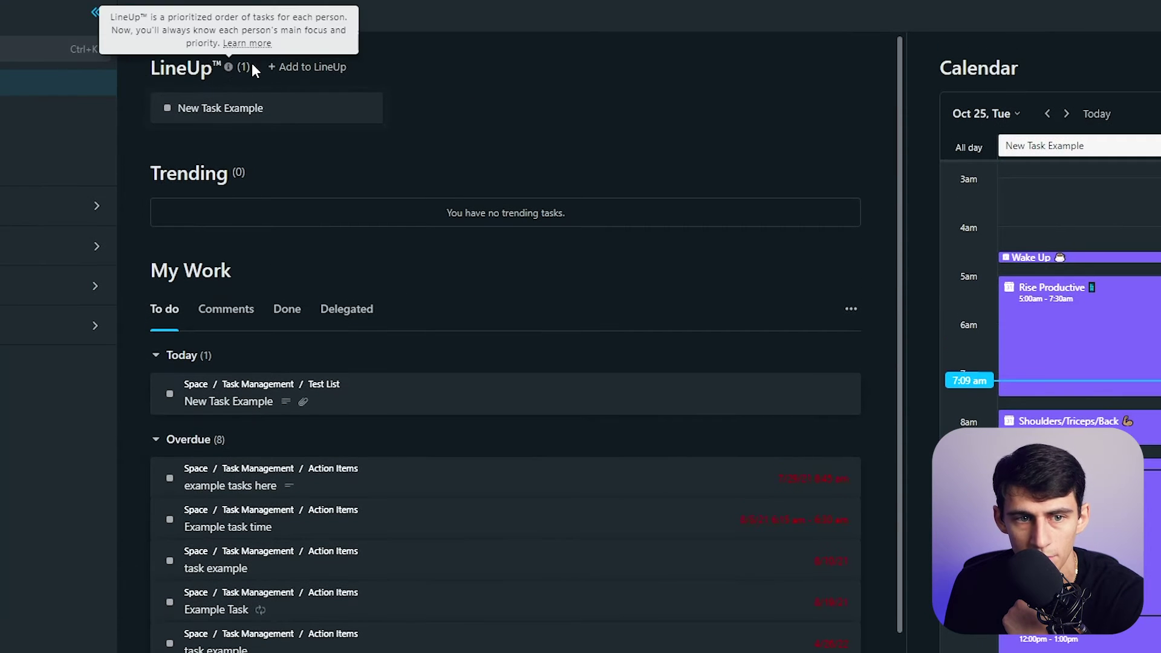
left_click(335, 68)
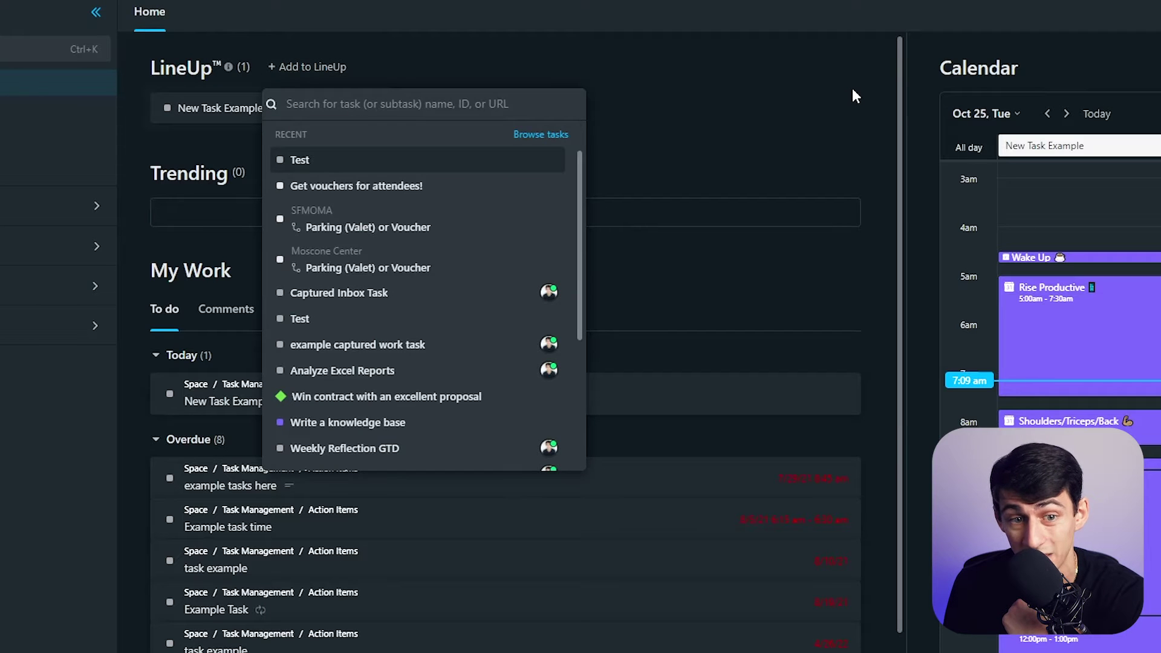
left_click(852, 90)
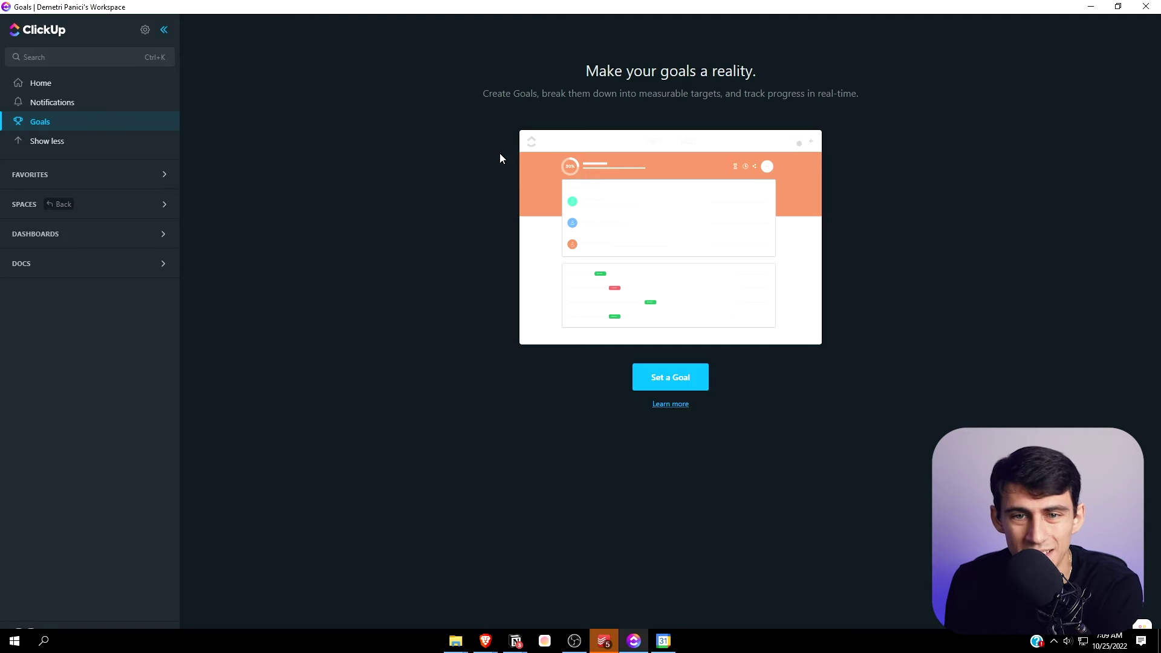
- Look over the private Dashboard from the dashboards list, then go back to Home
left_click(59, 234)
left_click(67, 277)
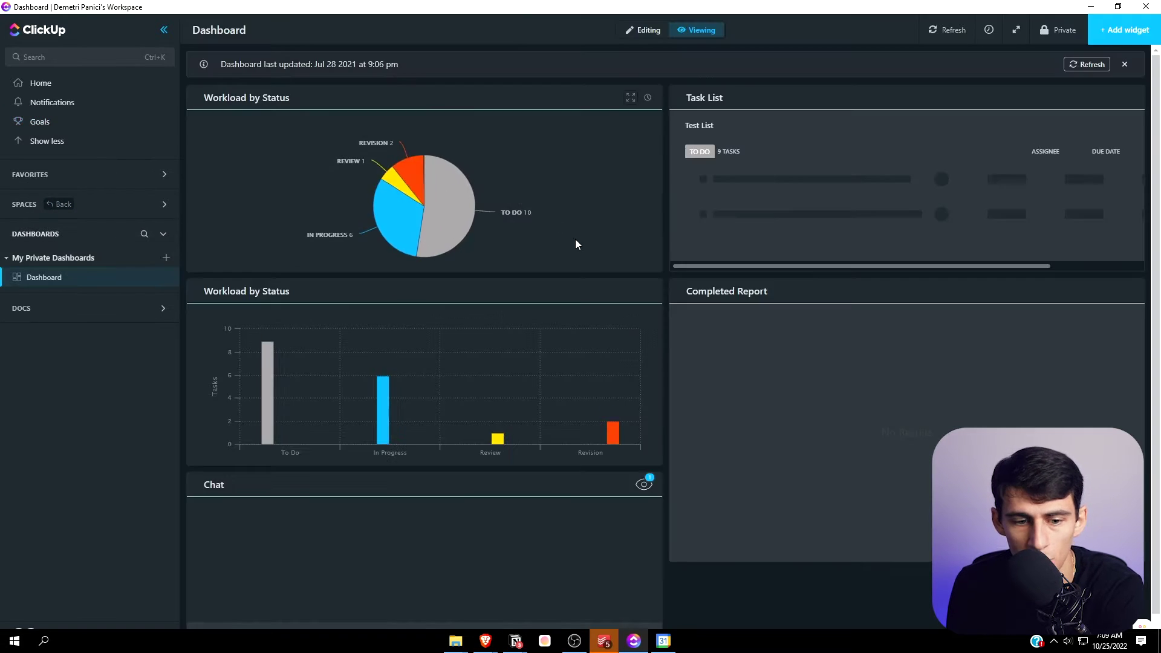
scroll(687, 199, "down", 1)
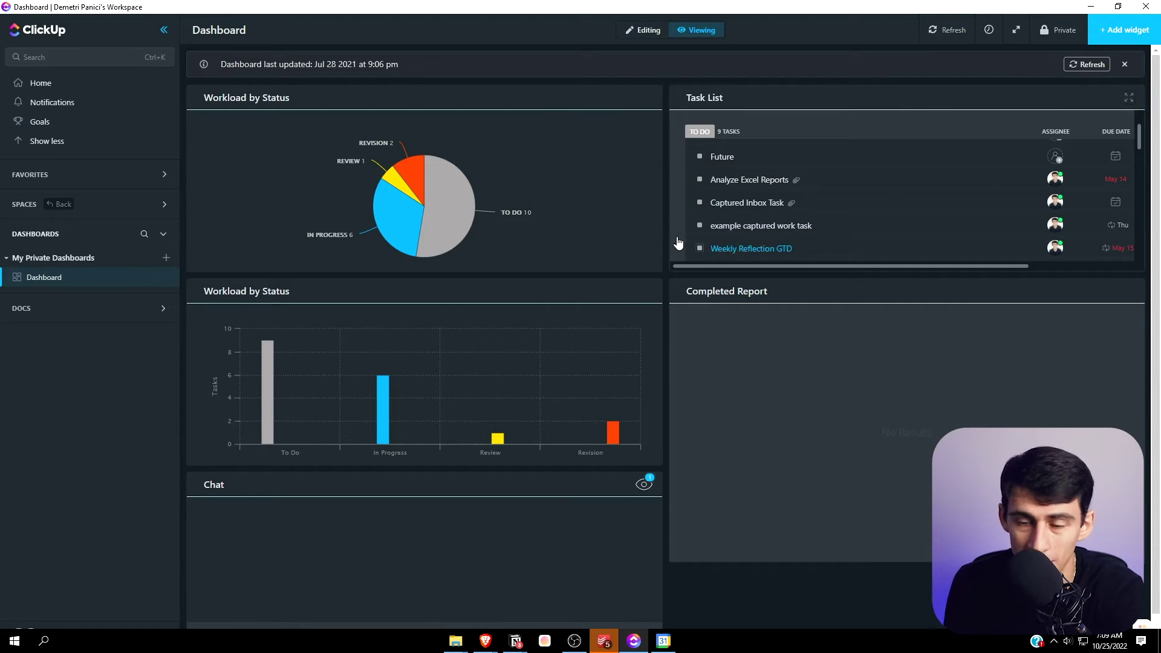
left_click(40, 83)
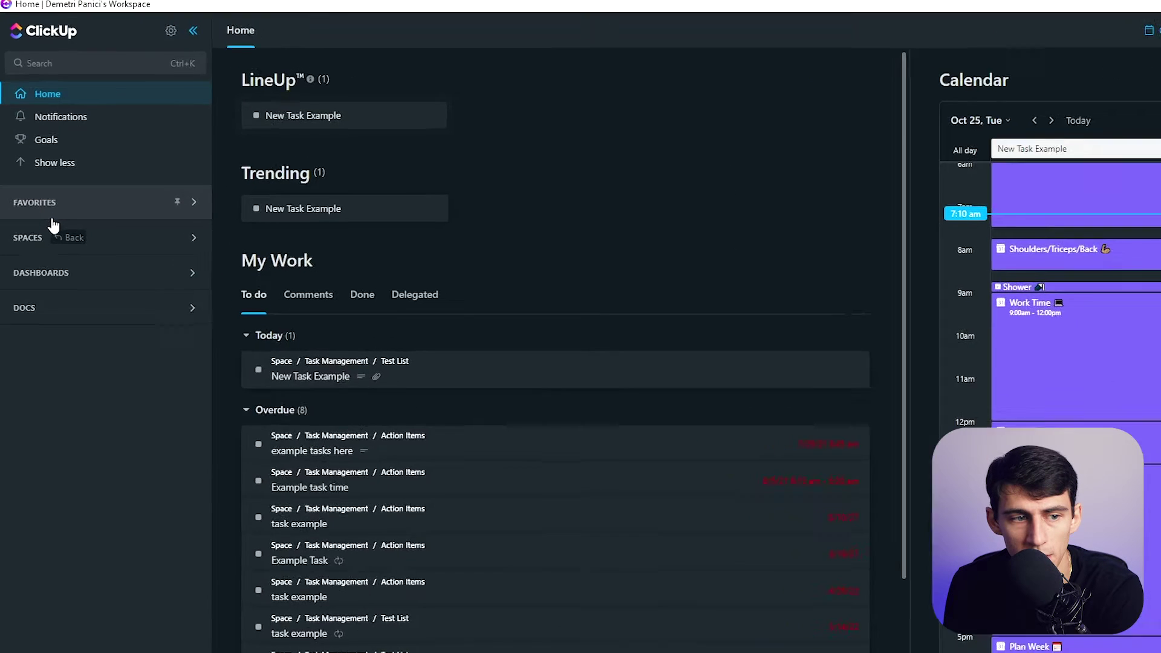
- Expand Favorites and Spaces, open the Project Management space, and view its new-view options
left_click(36, 179)
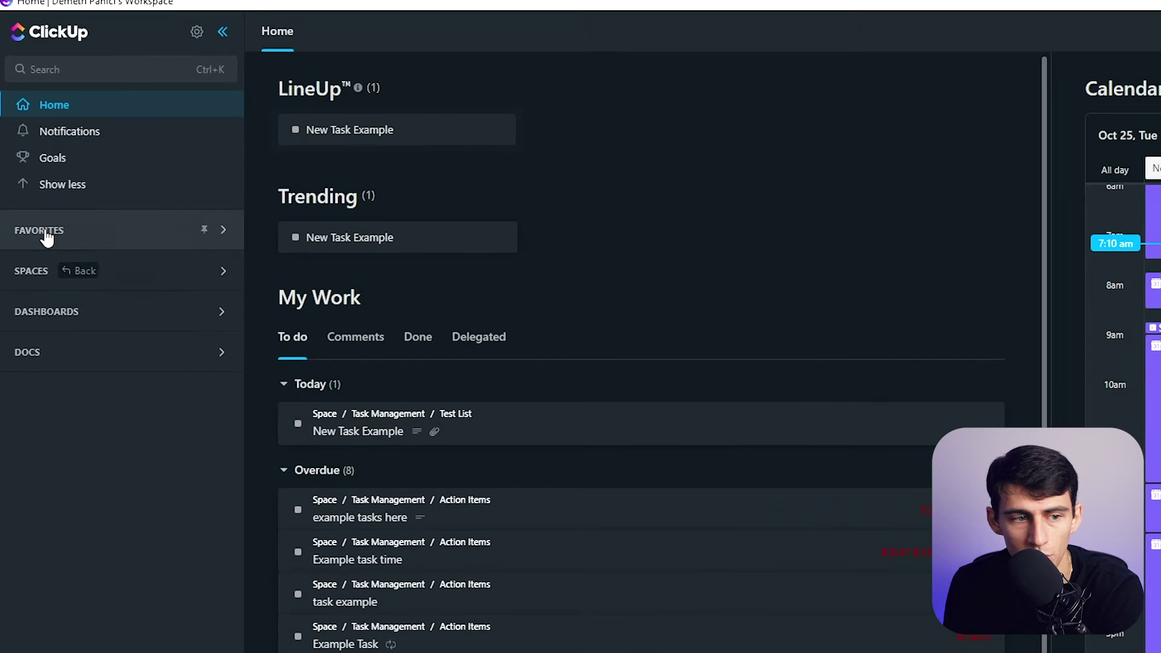
left_click(33, 319)
left_click(91, 387)
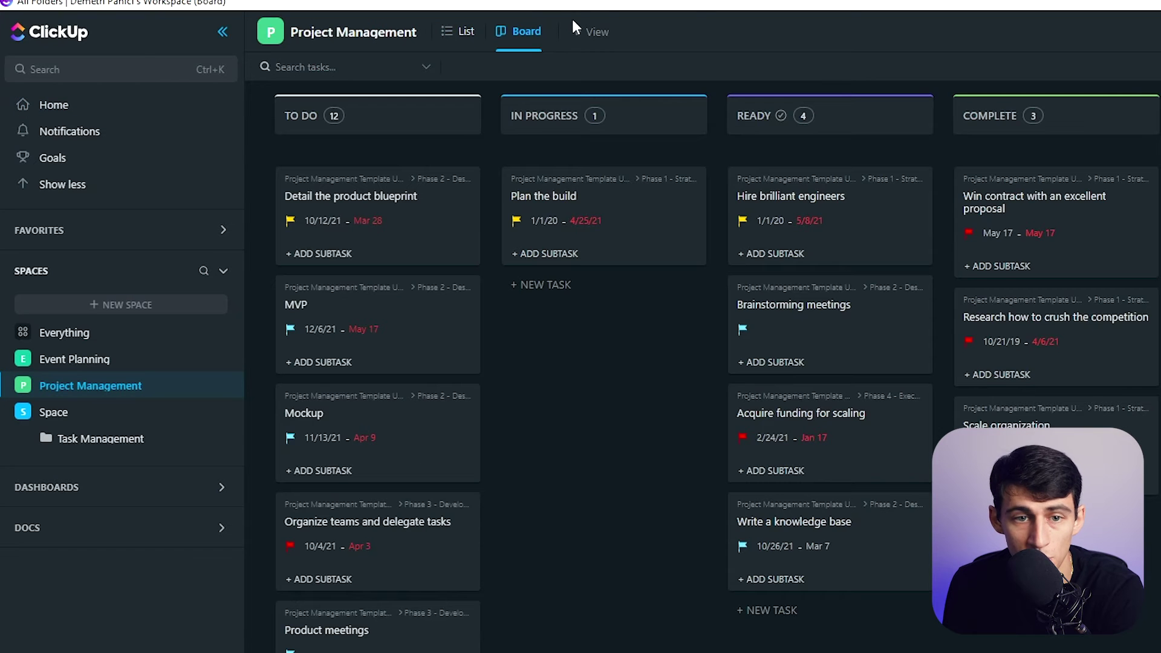
left_click(580, 28)
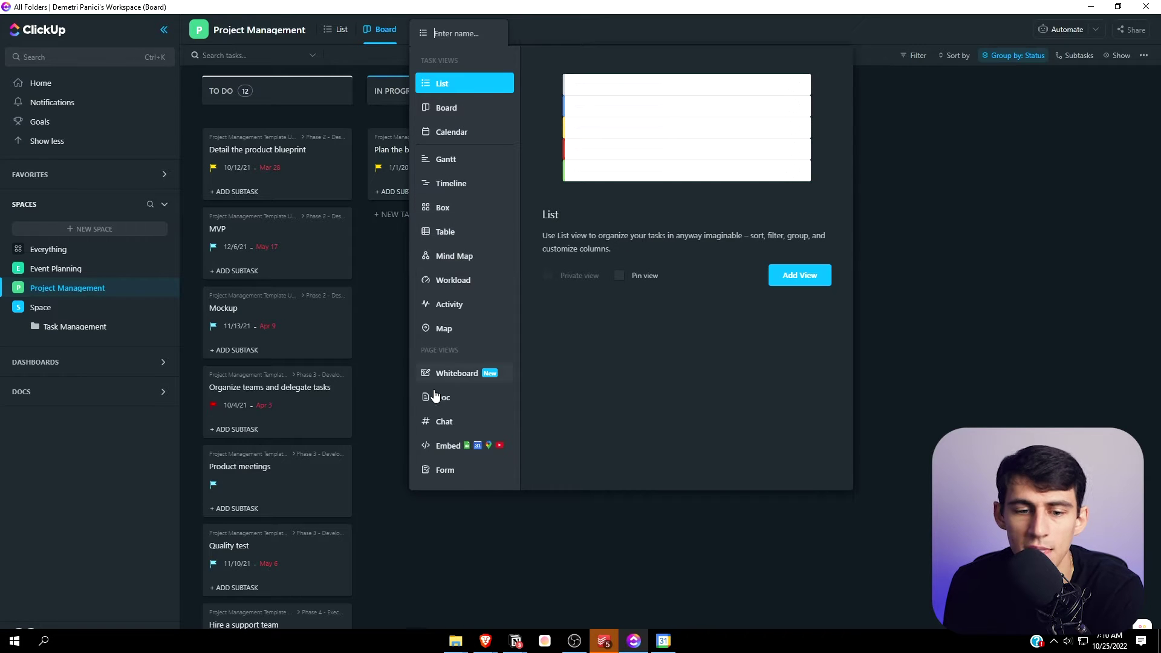
left_click(393, 336)
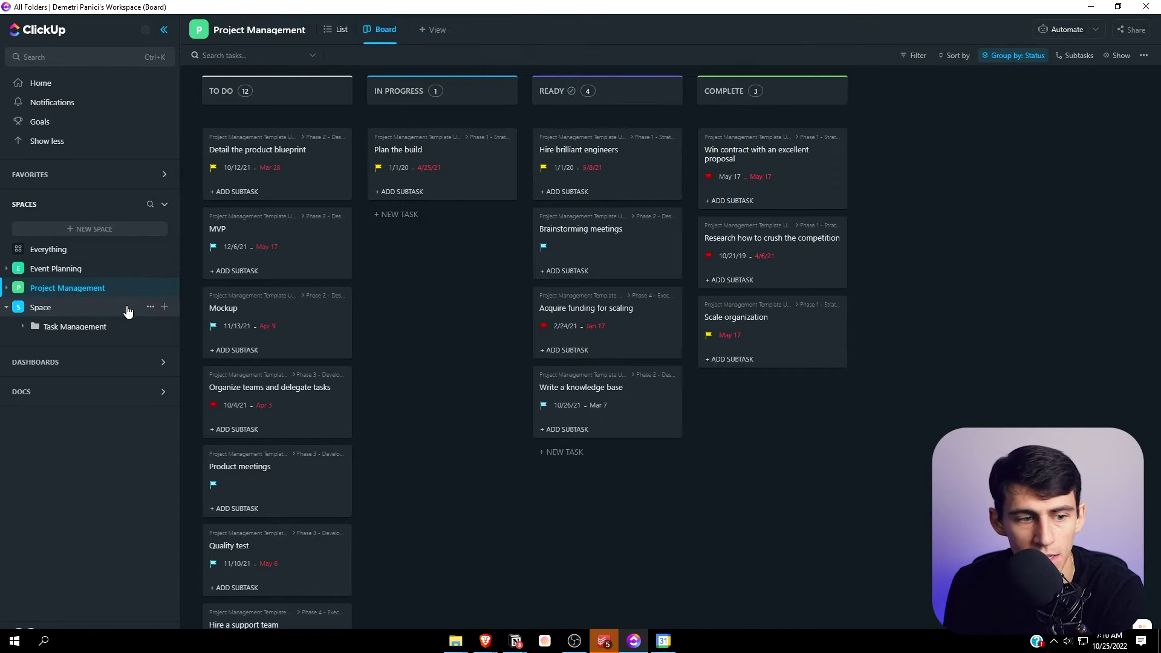
- Create a new space from the Agile Scrum Management template and open its backlog list
left_click(127, 226)
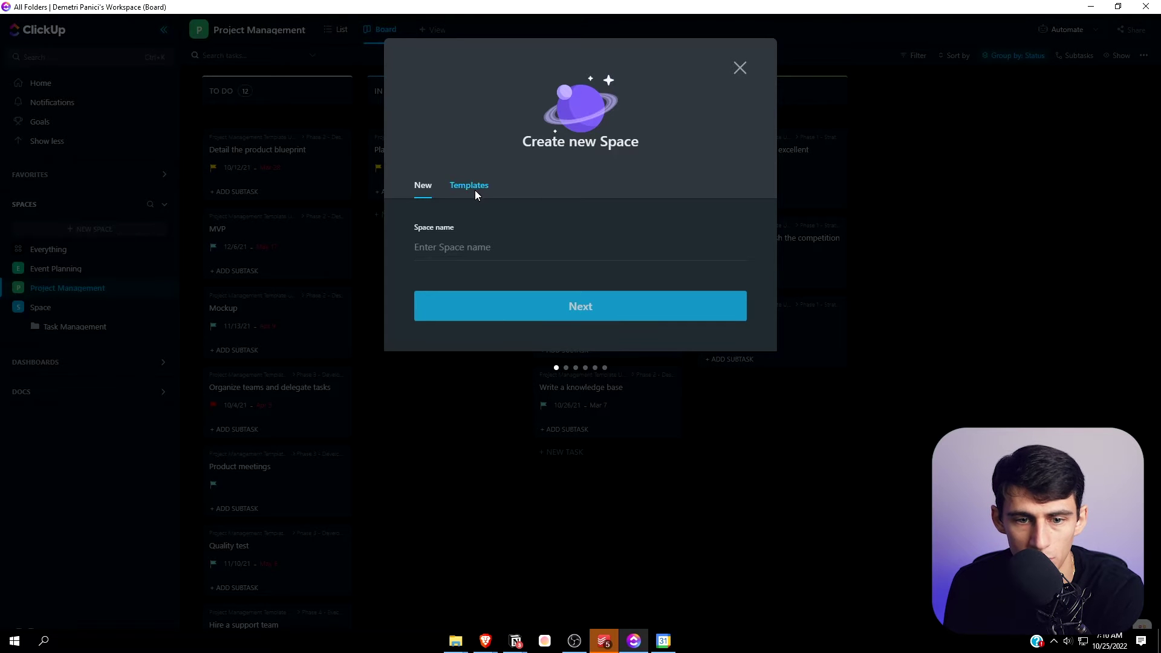
left_click(475, 186)
left_click(496, 260)
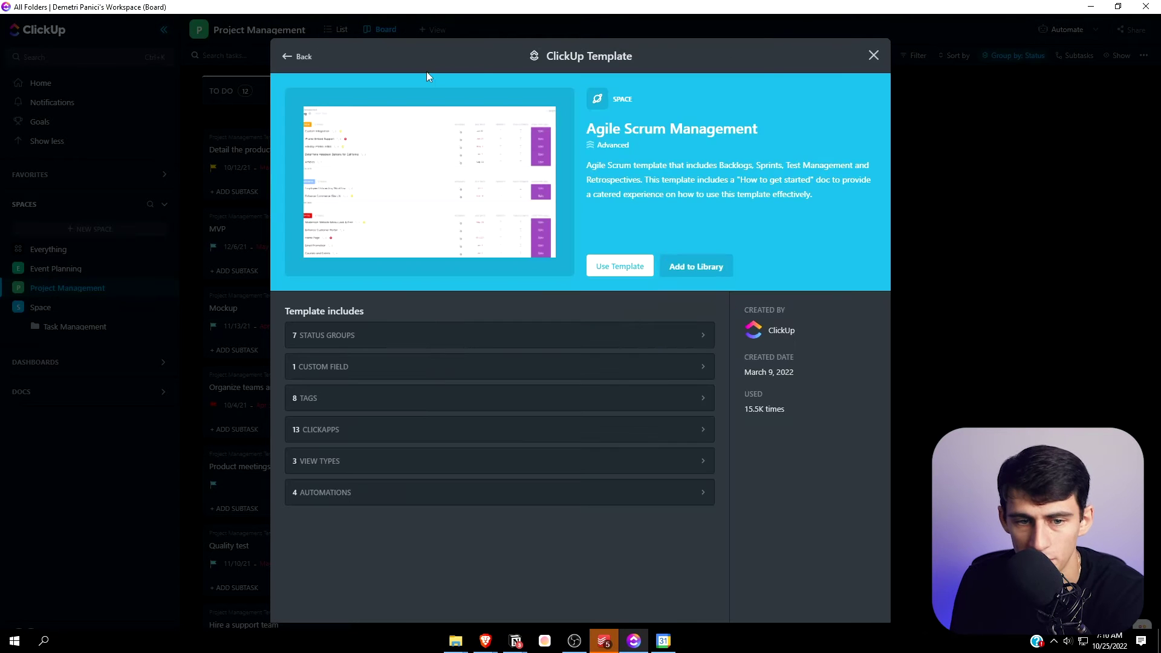
left_click(636, 267)
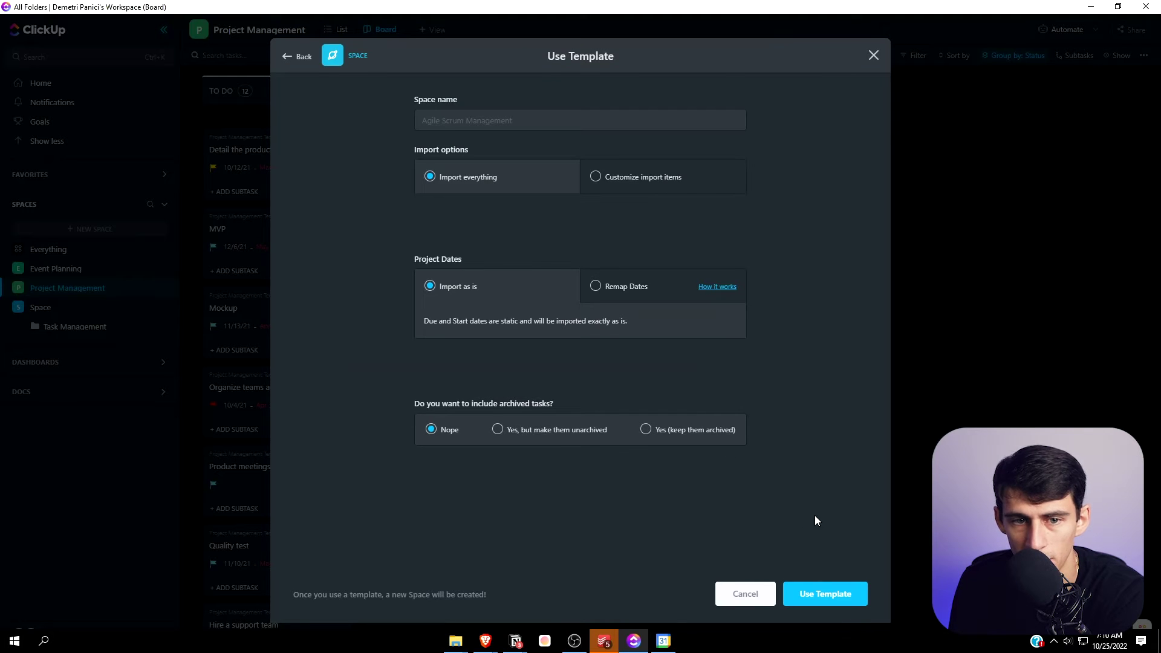
left_click(825, 594)
key("super")
key("Escape")
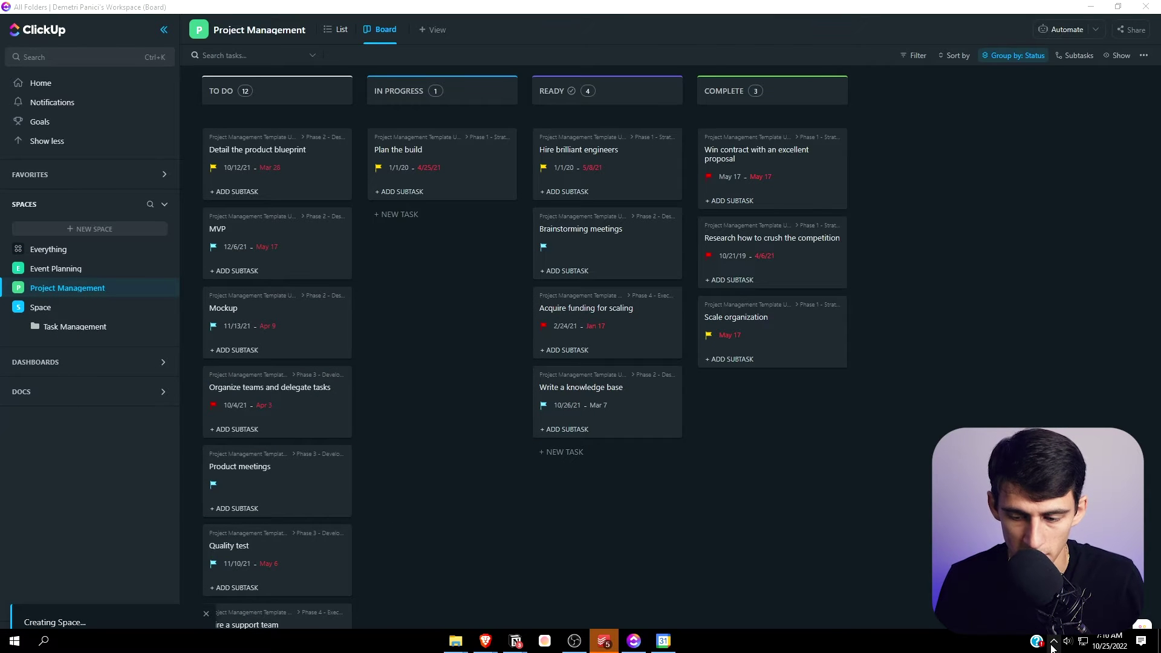
left_click(96, 308)
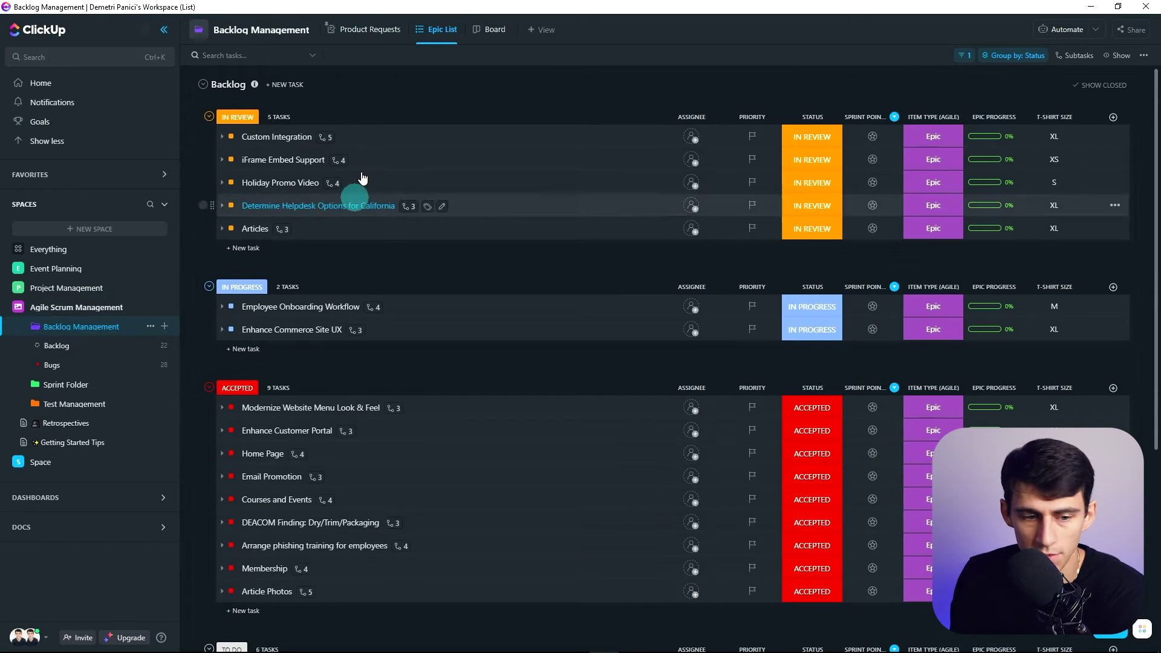
- Browse the Product Requests form, Bugs list, Sprint Folder in Box view and Test Management, then return Home
left_click(375, 41)
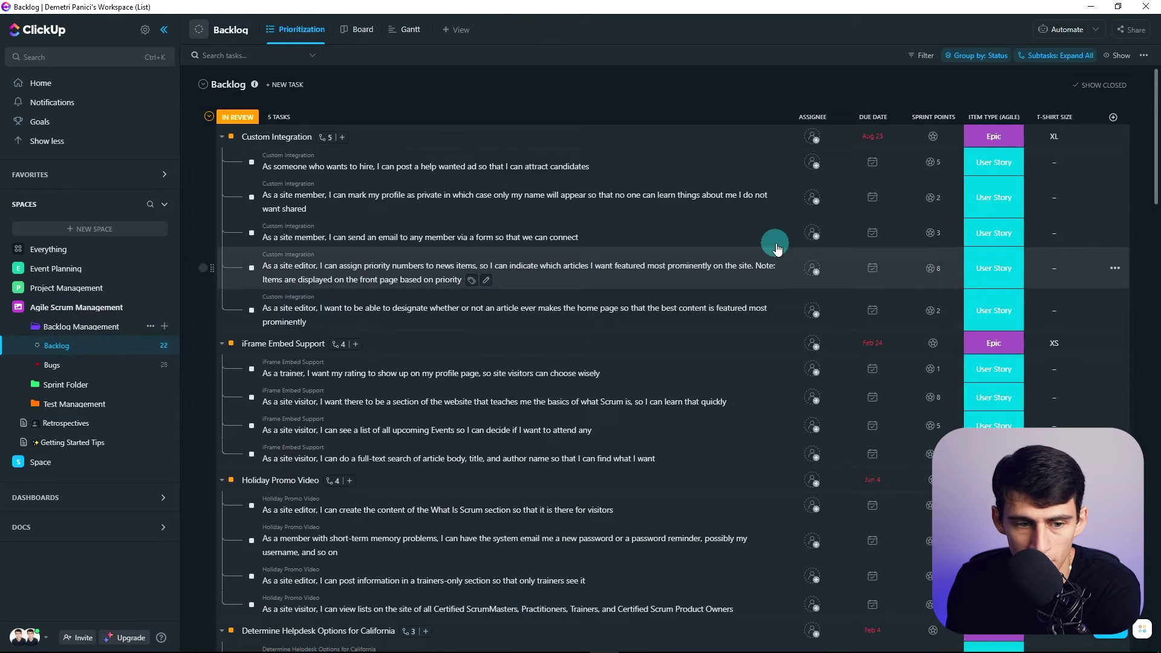
left_click_drag(777, 248, 311, 304)
left_click(70, 366)
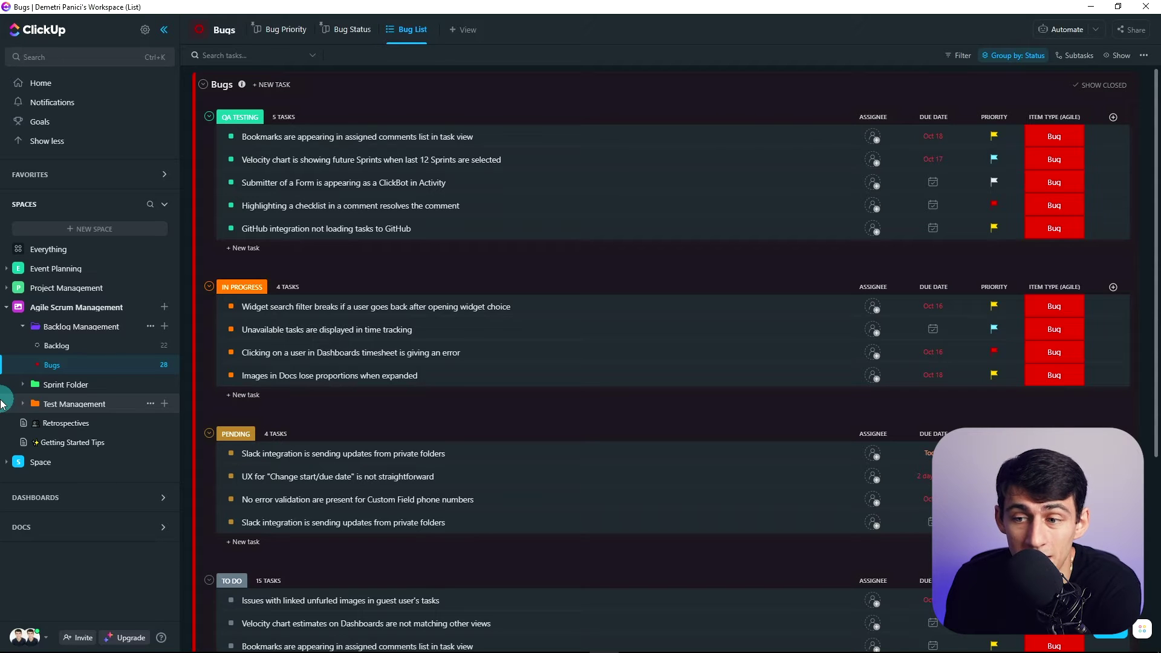
left_click(16, 393)
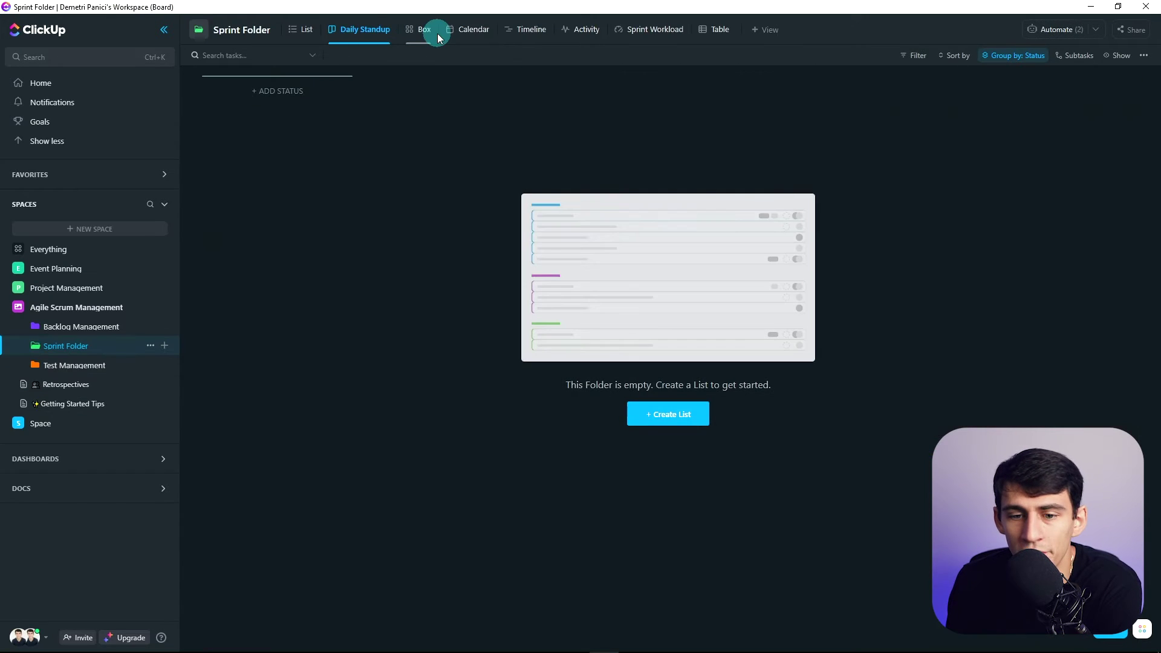
left_click(428, 31)
left_click(83, 392)
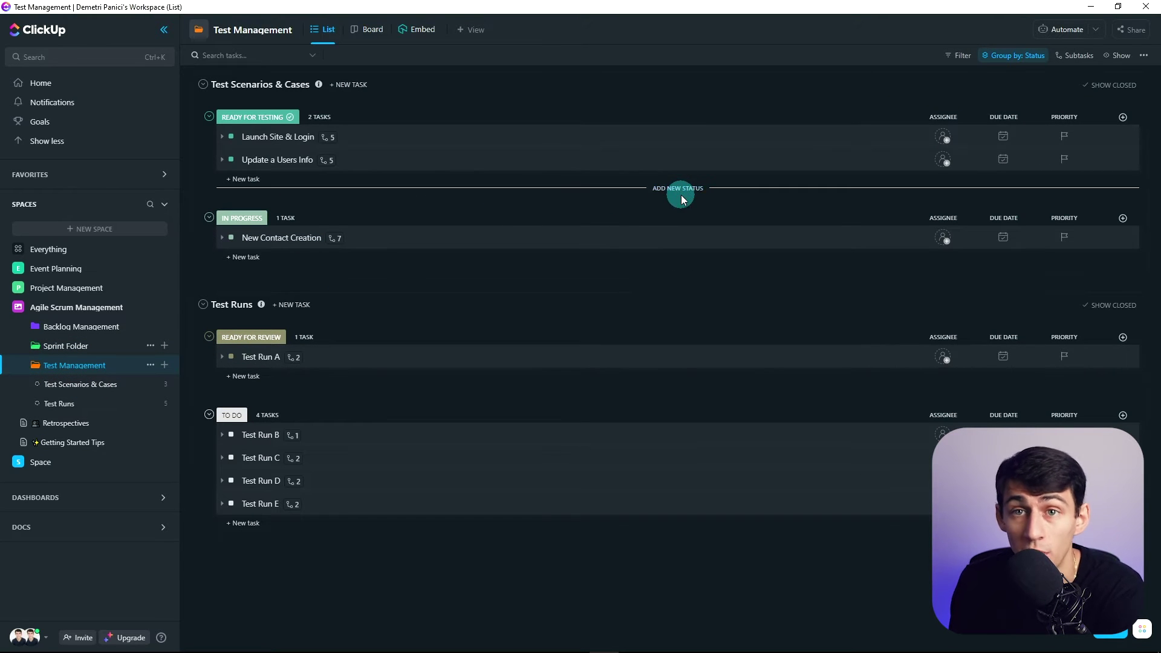
left_click(37, 84)
scroll(483, 281, "down", 1)
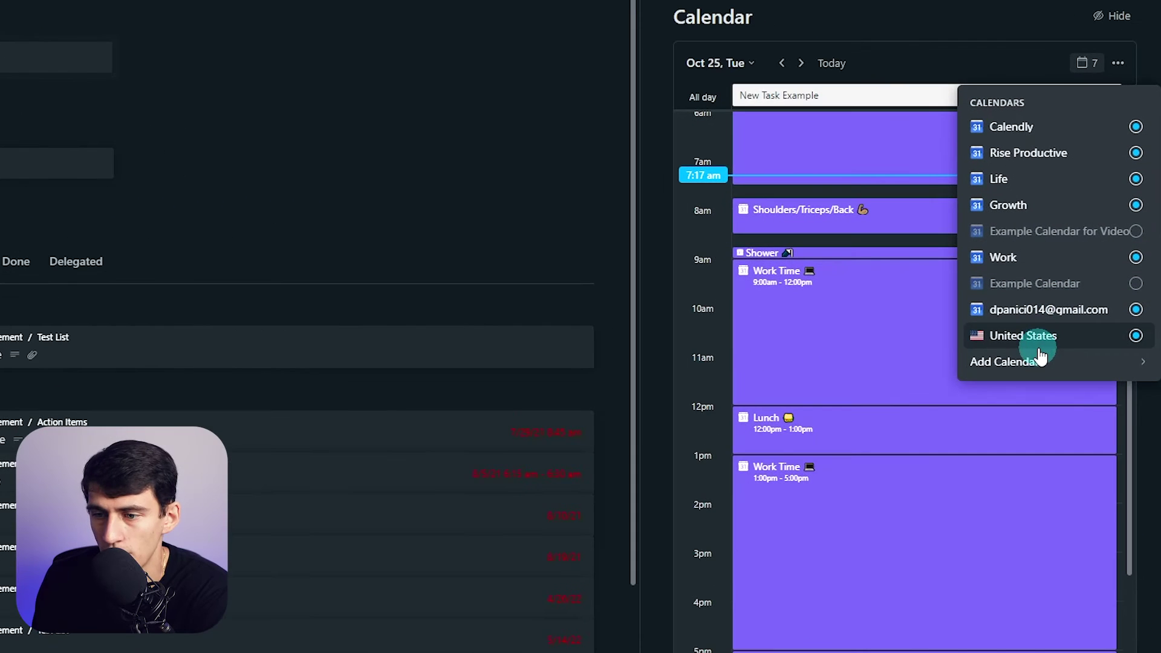
- From the Home calendar's Add Calendar options, choose Google Calendar
left_click(1044, 363)
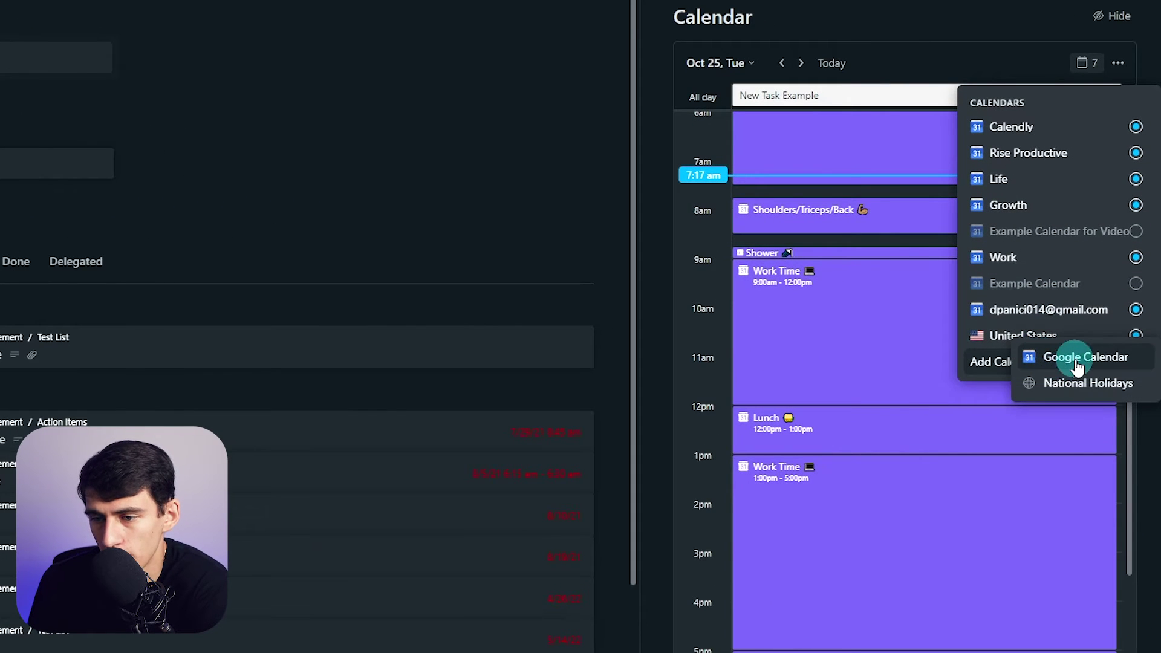
left_click(1077, 362)
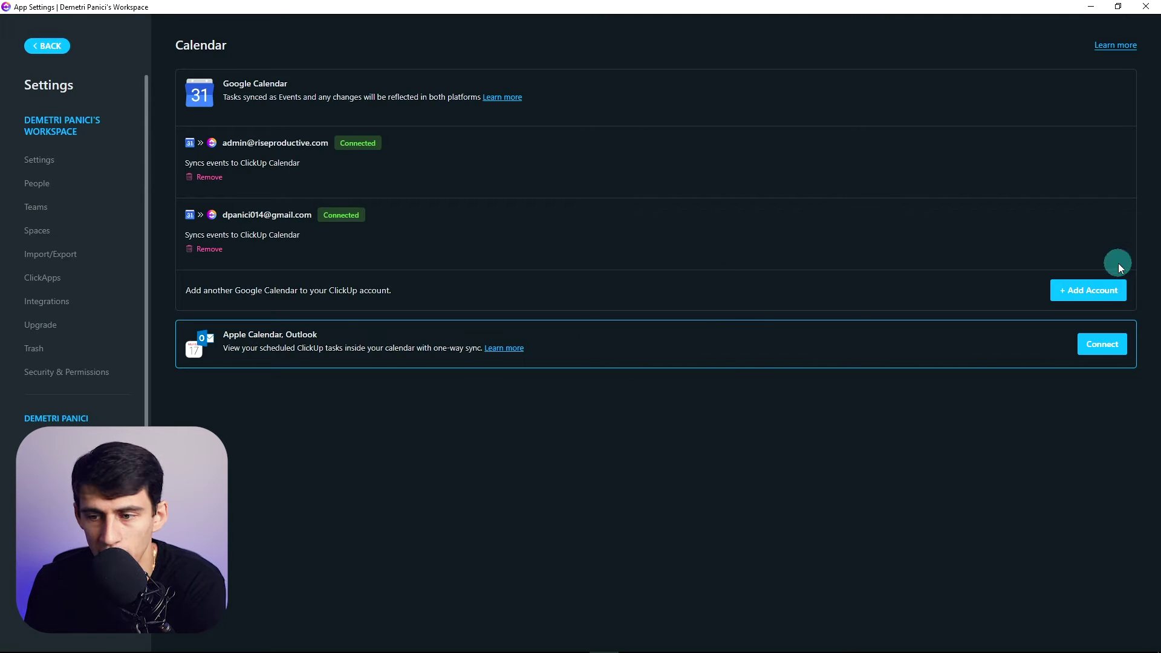
- Add a Google account using the Sync tasks to Google option and grant account access
left_click(1097, 290)
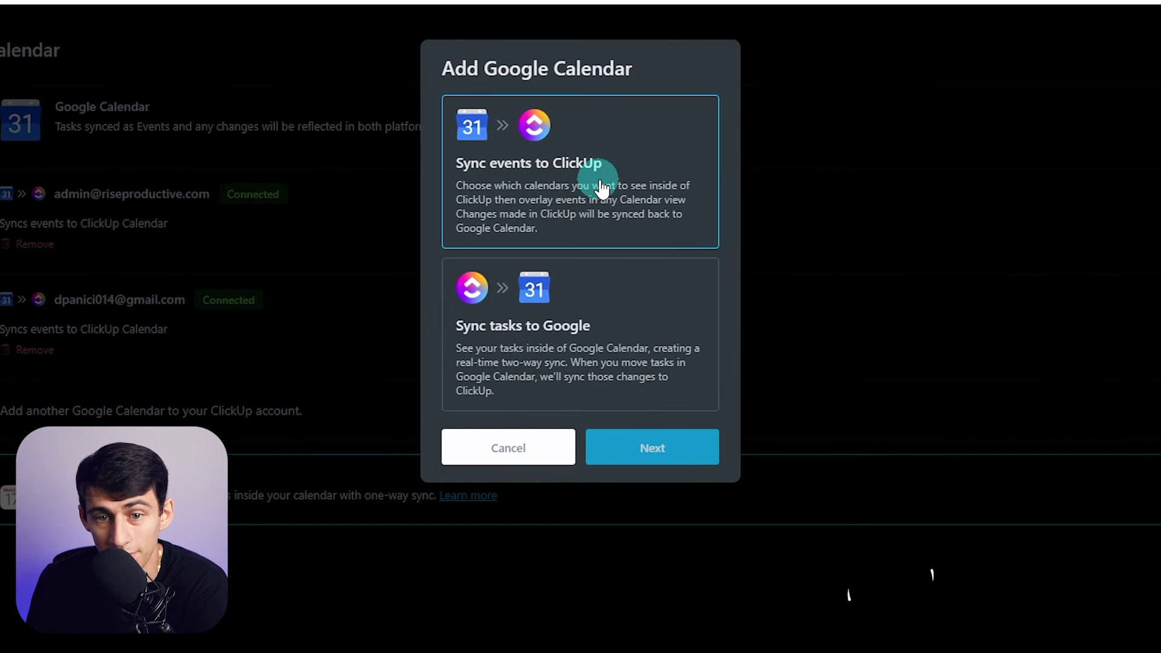
left_click(443, 342)
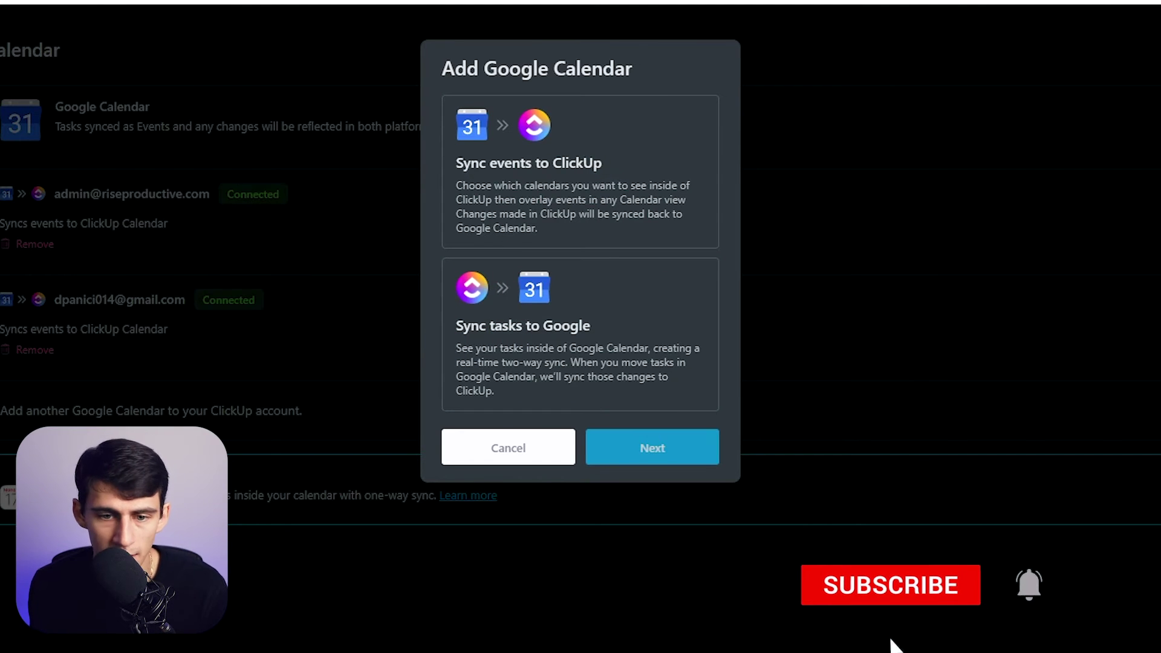
left_click(645, 362)
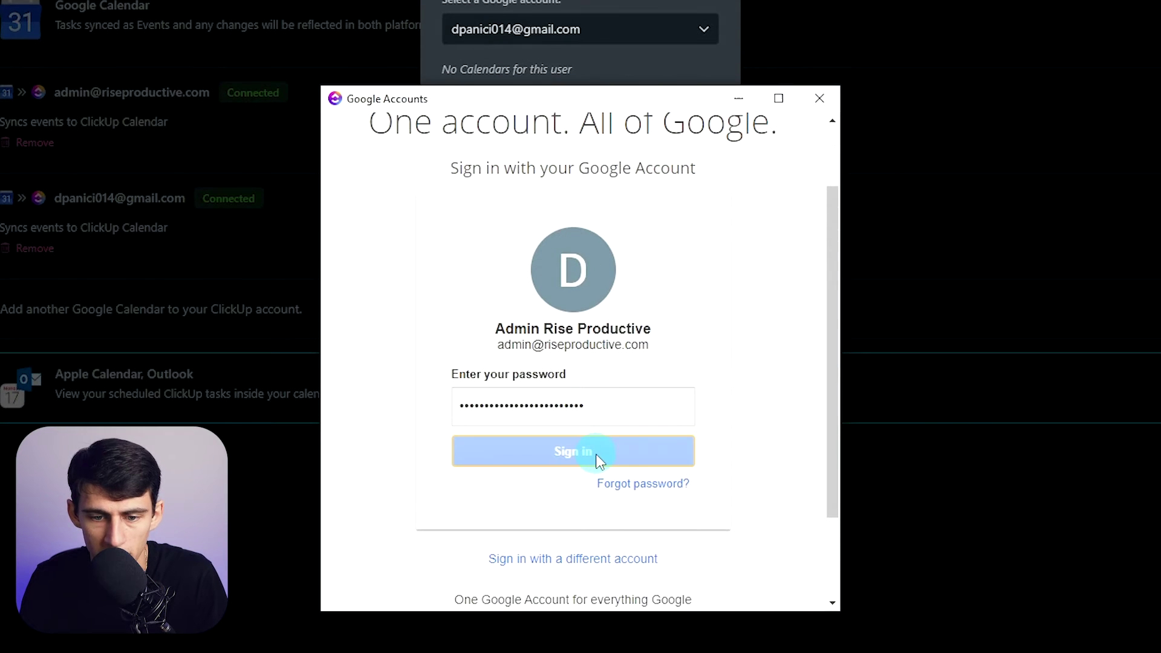
left_click(719, 509)
- Sync tasks assigned to me from Everything into Example Calendar for Video, then return Home
left_click(485, 254)
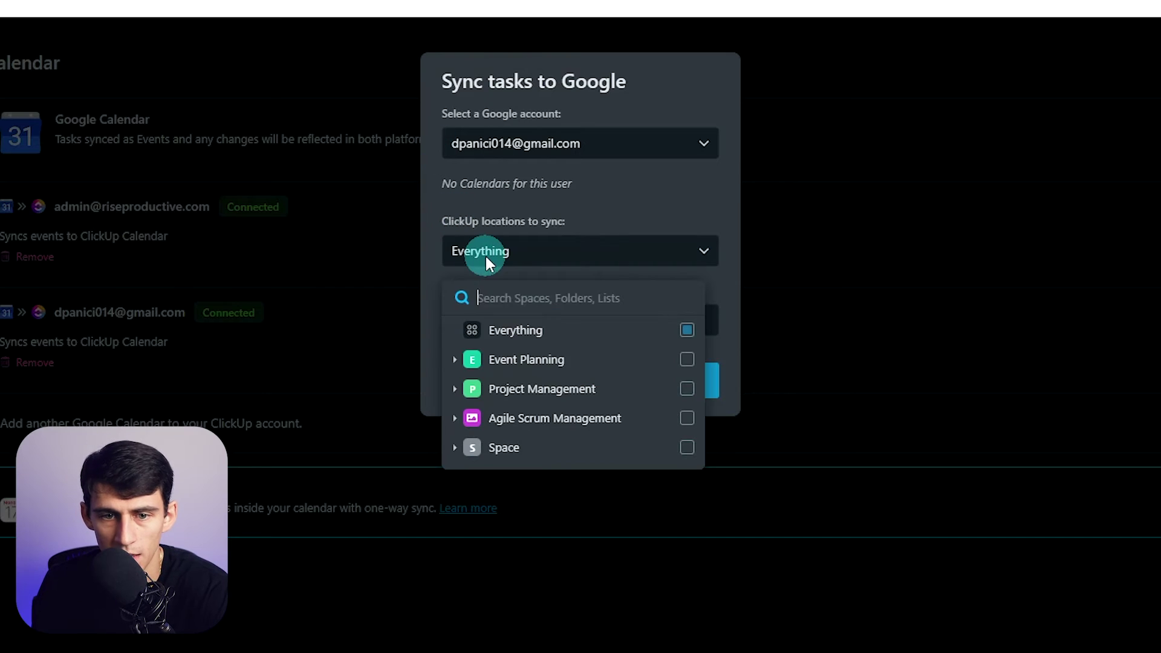
left_click(690, 332)
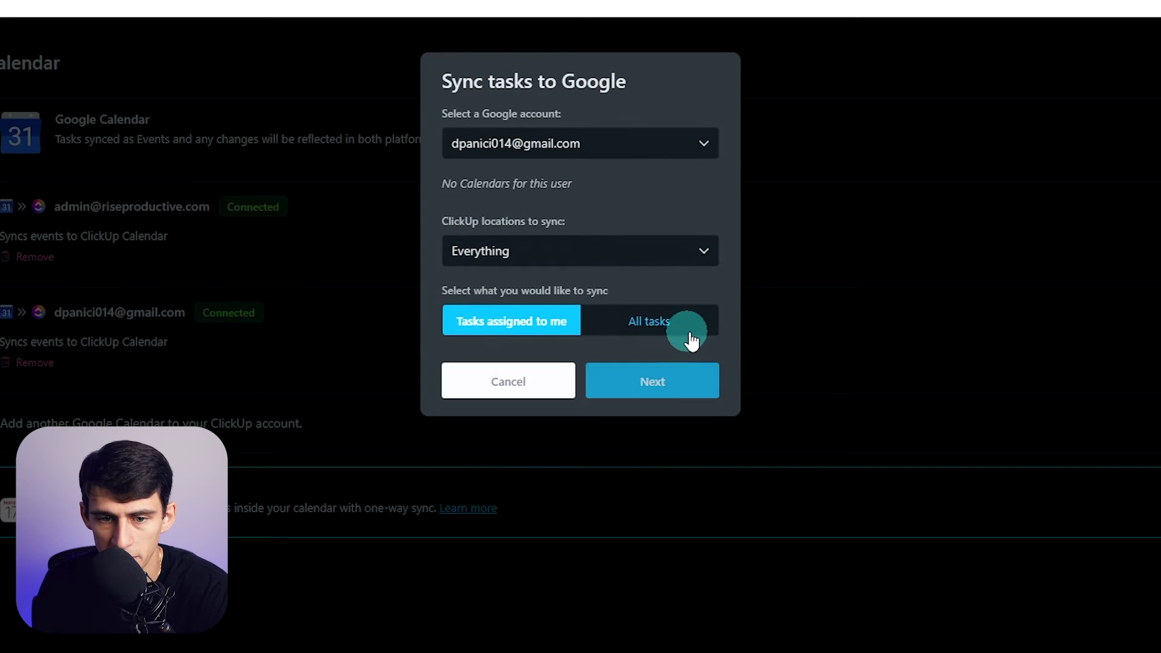
left_click(620, 248)
left_click(619, 181)
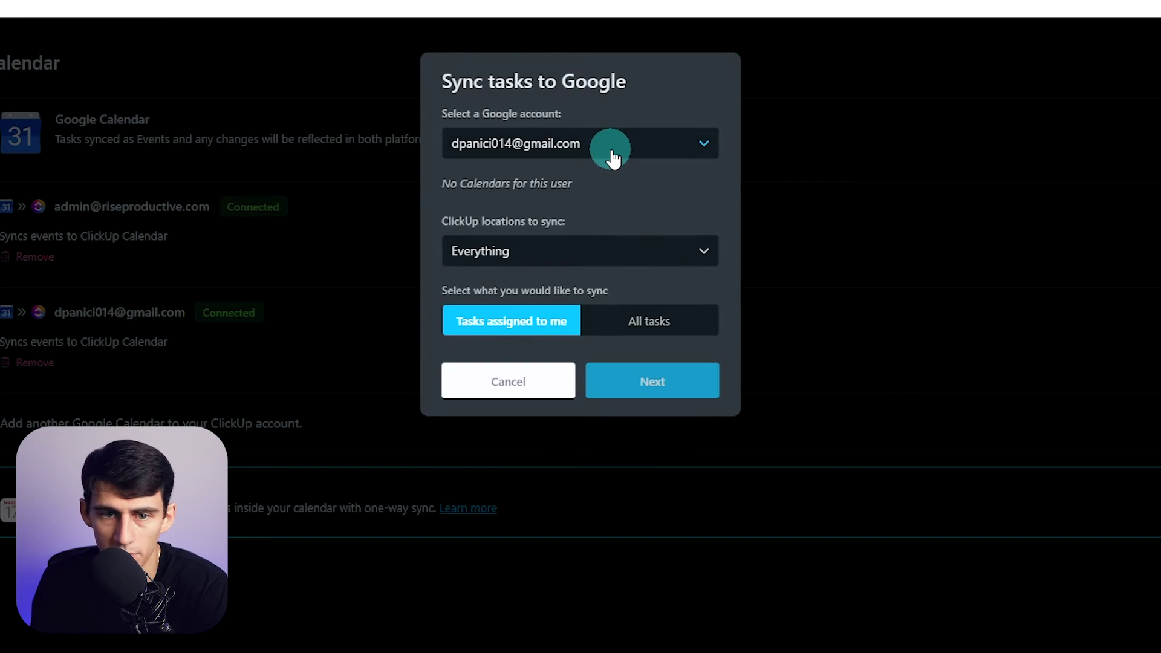
left_click(616, 154)
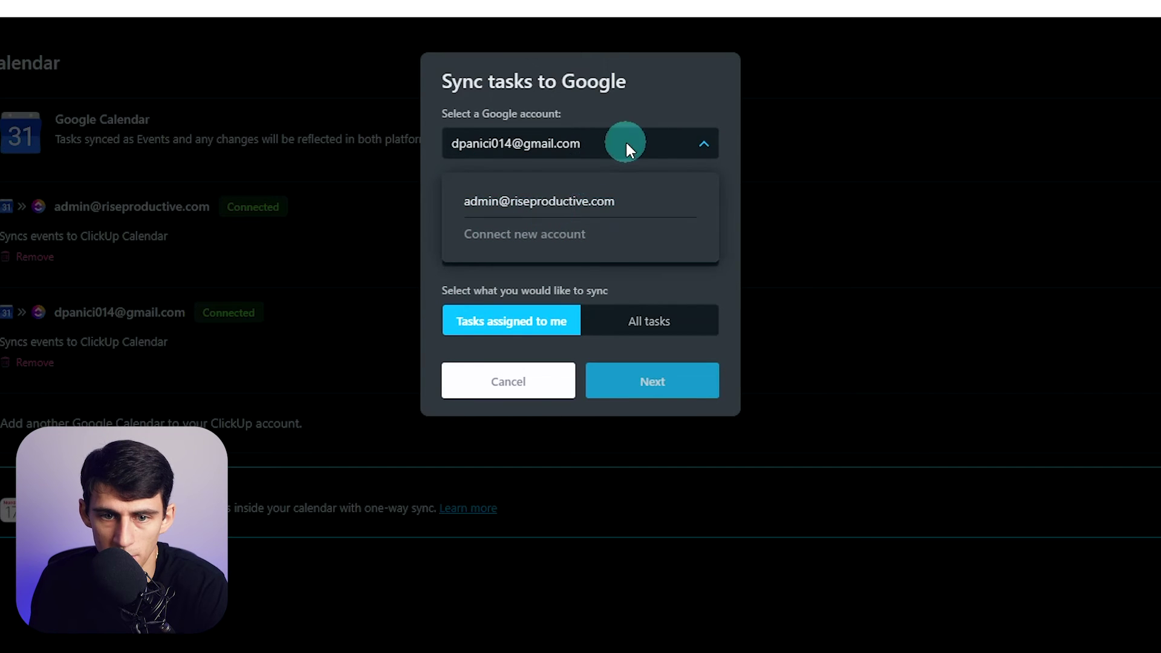
left_click(661, 120)
left_click(548, 338)
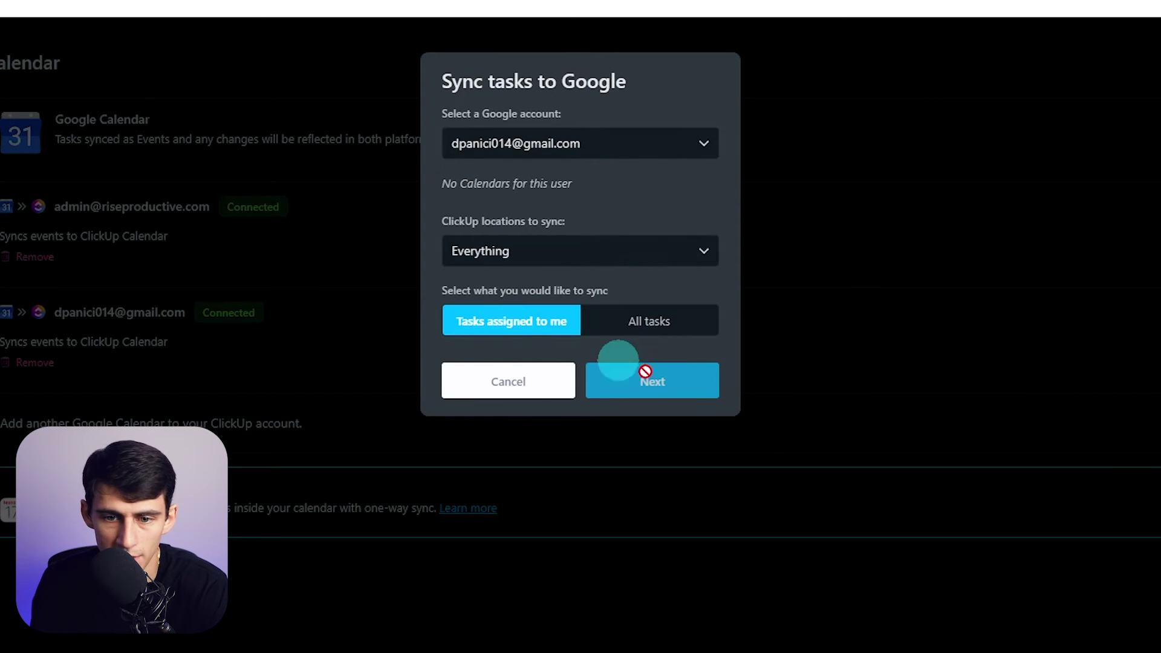
left_click(665, 382)
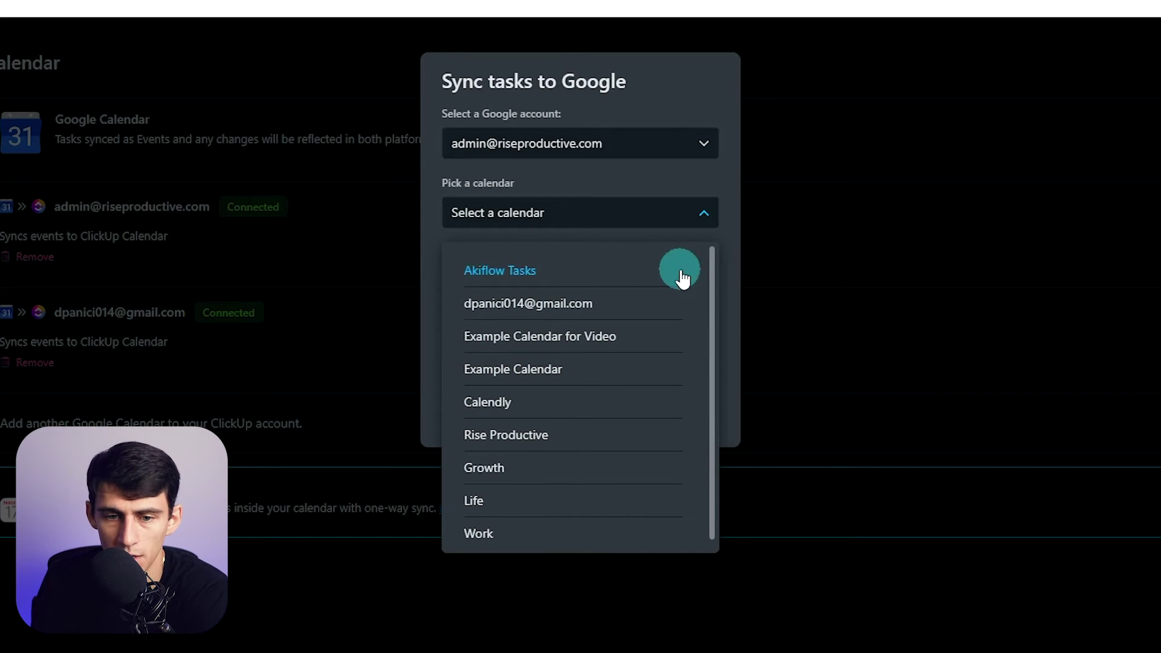
left_click(635, 336)
left_click(665, 429)
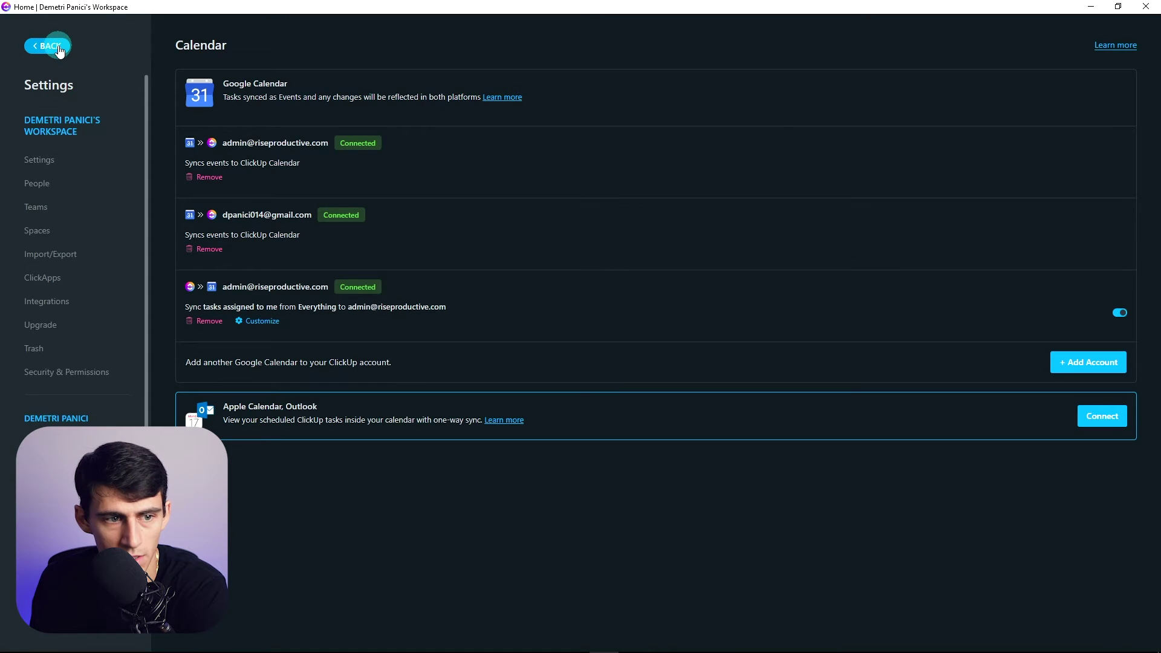
left_click(55, 47)
- Drag New Task Example onto today's calendar near 8am and adjust its start time to 7:30
left_click(267, 311)
left_click(703, 317)
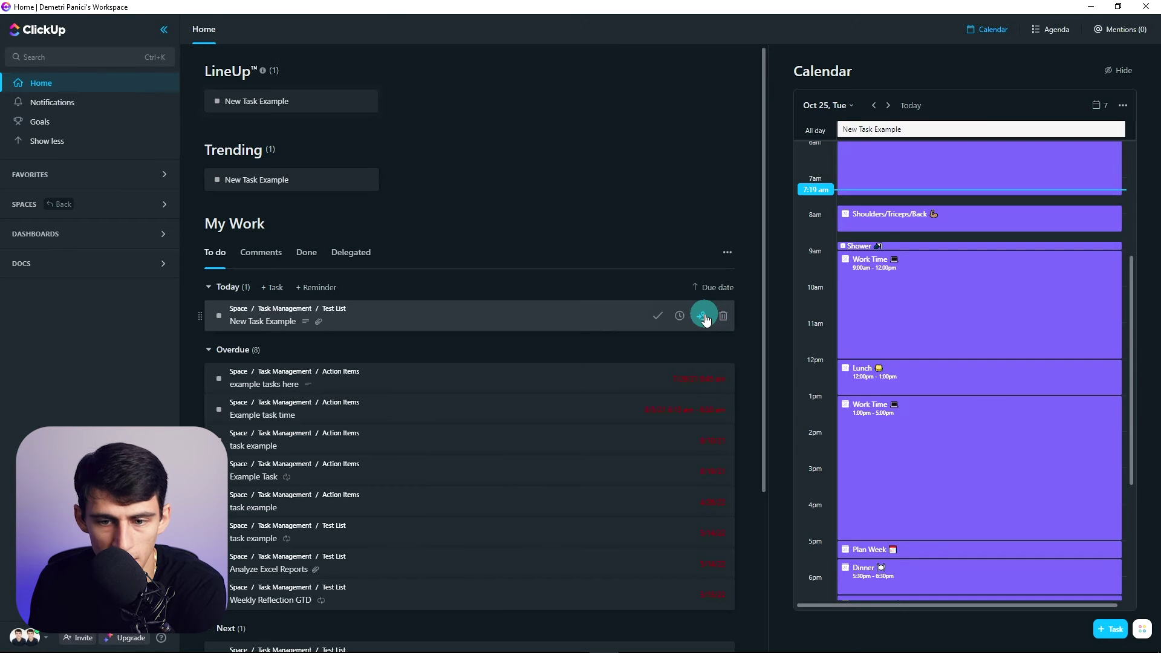
left_click(629, 316)
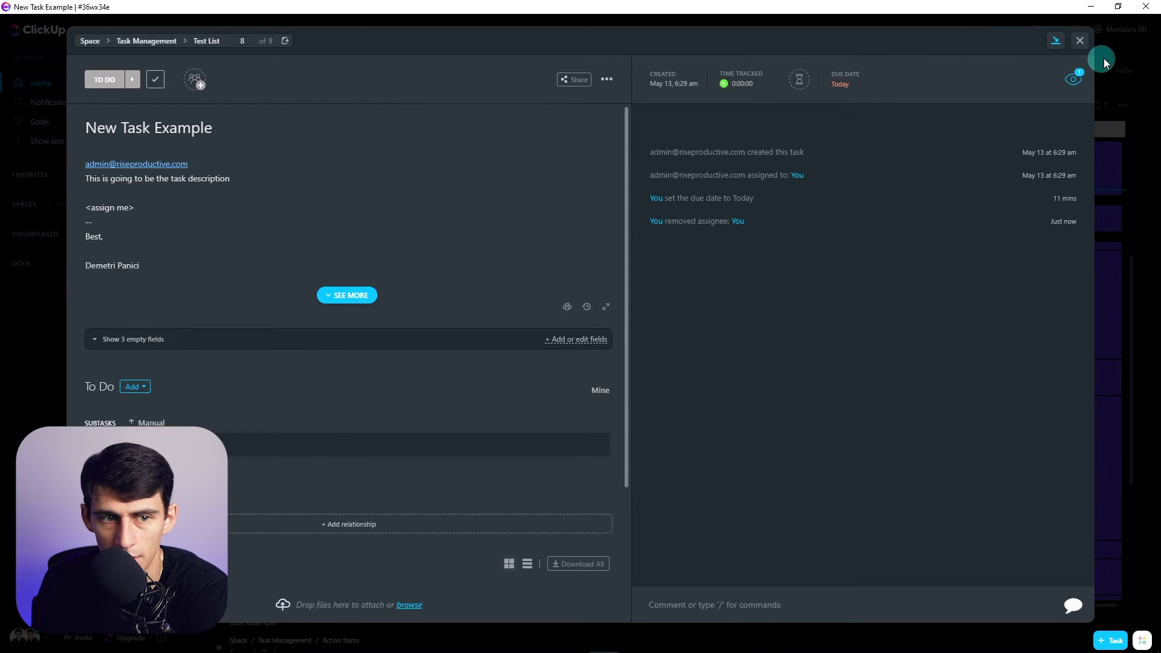
left_click(634, 647)
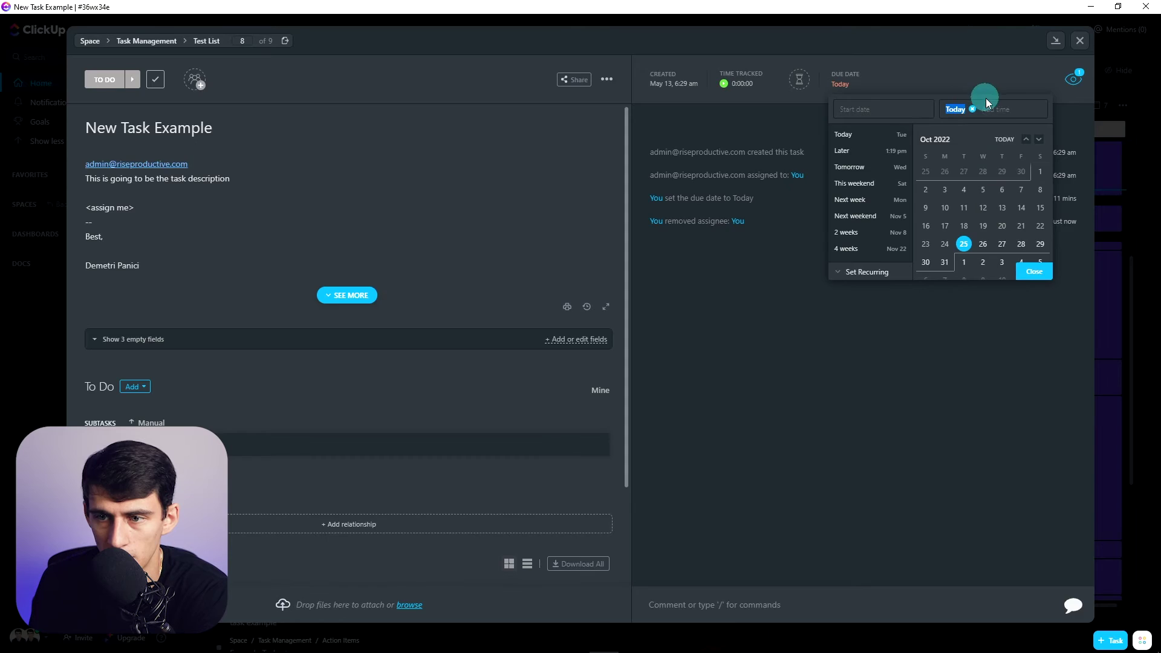
left_click(989, 107)
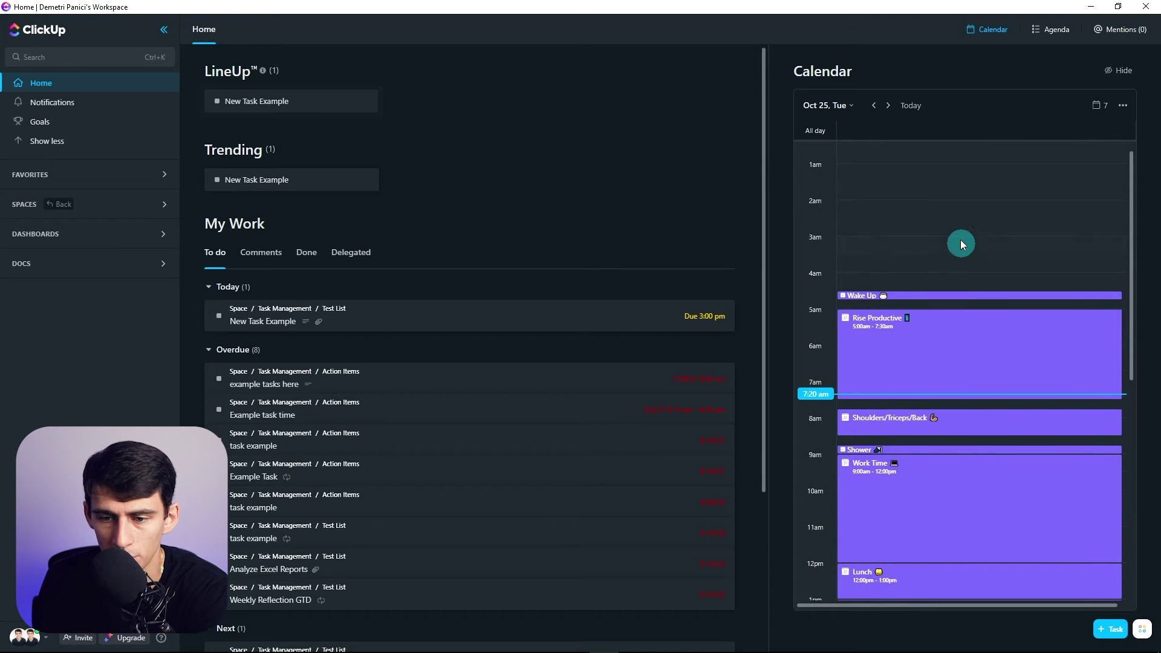
scroll(940, 371, "down", 2)
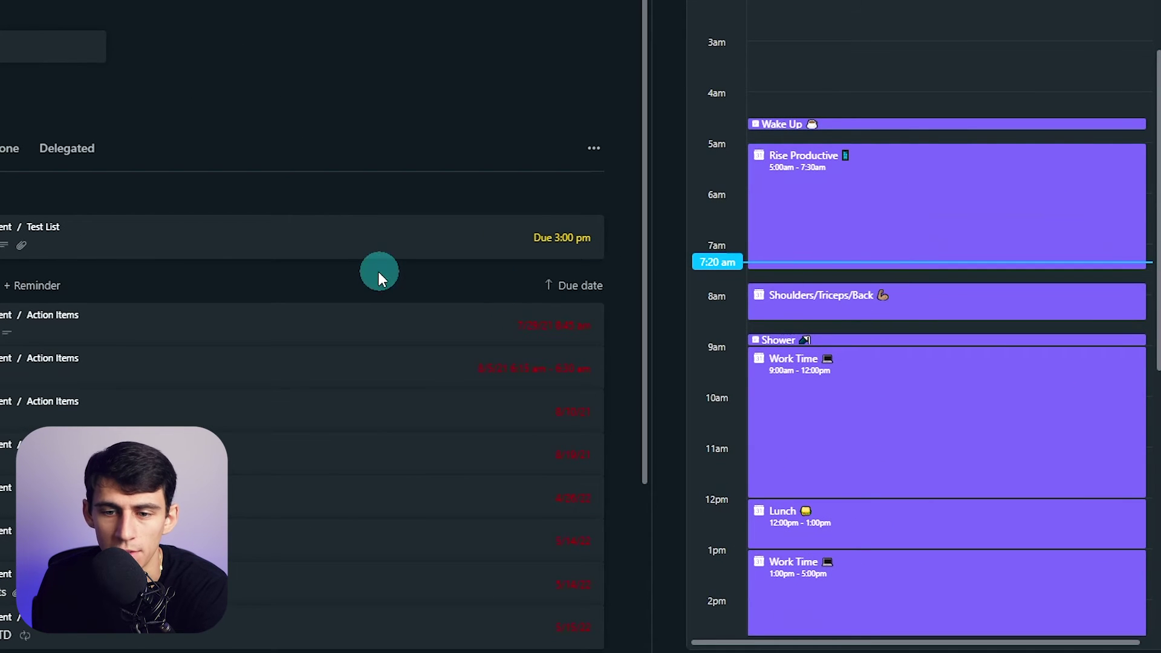
left_click_drag(379, 278, 1027, 269)
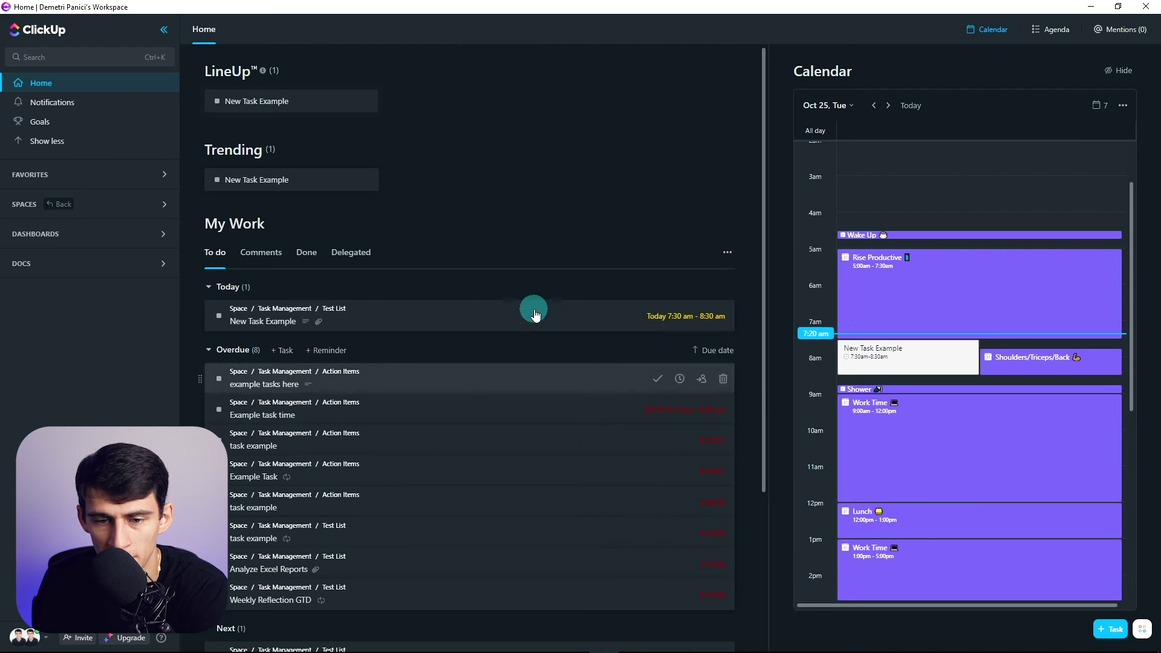
left_click(846, 334)
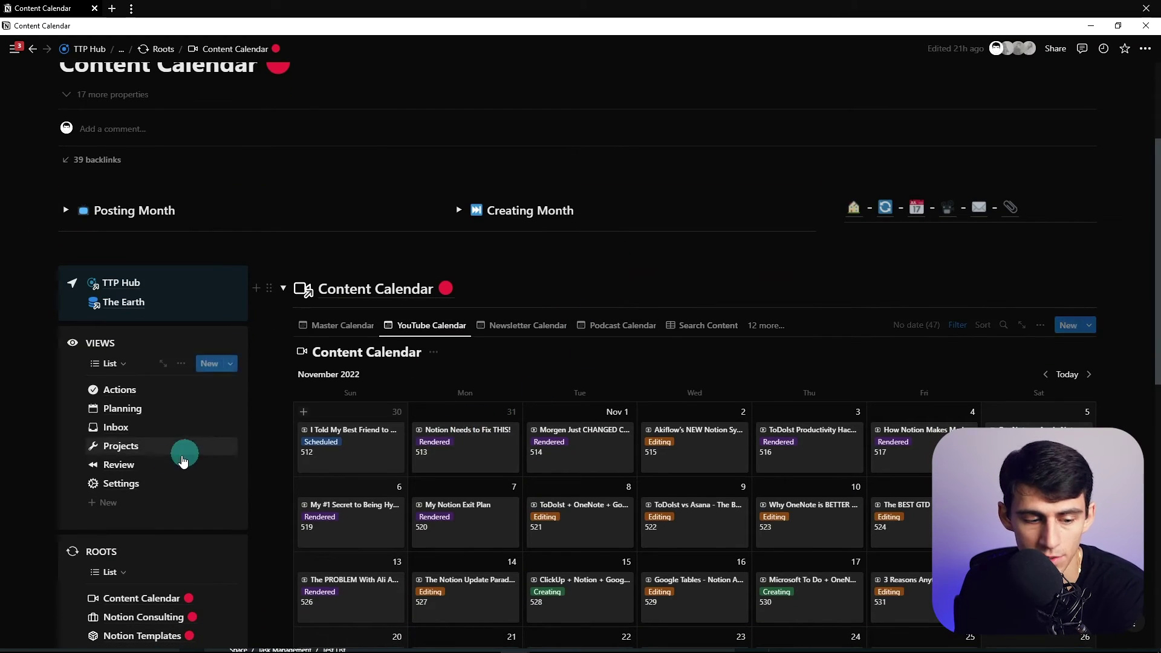
- Review the Second Brain page's Overview in Notion, then reopen New Task Example in ClickUp
scroll(103, 393, "down", 3)
left_click(127, 554)
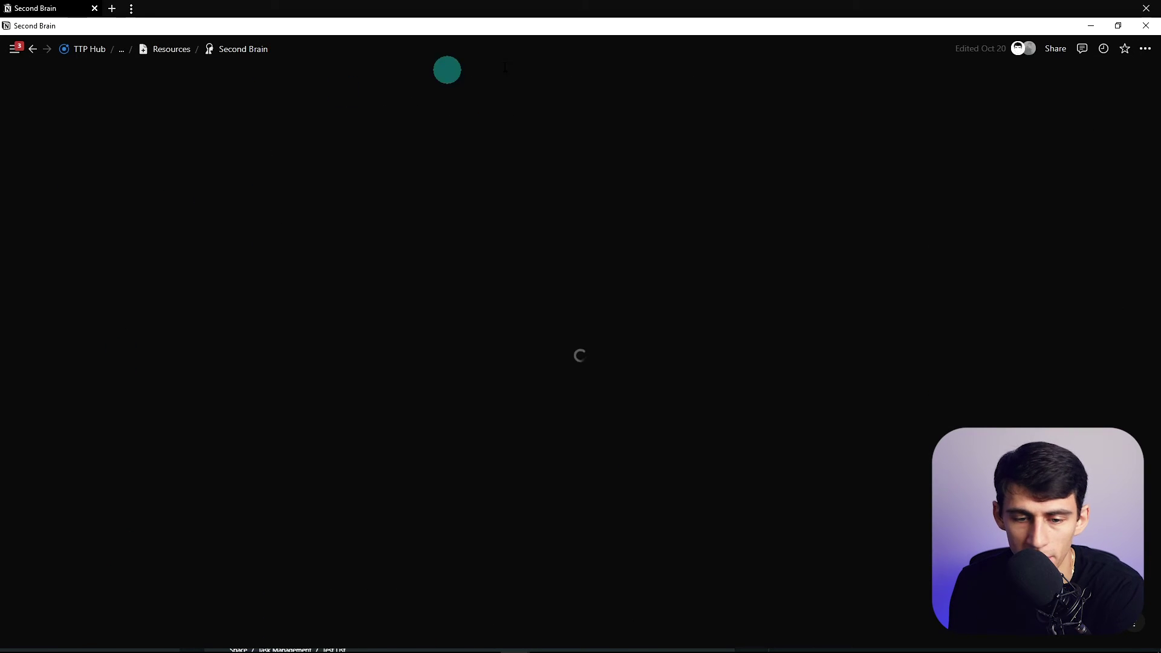
scroll(573, 262, "down", 3)
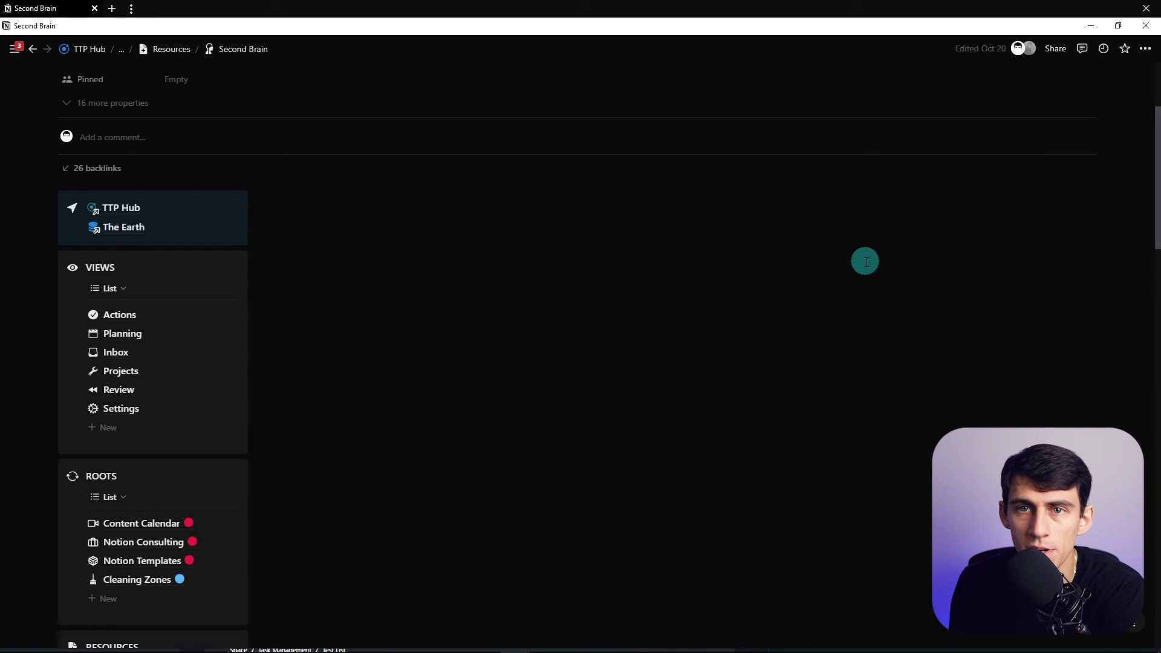
scroll(776, 318, "down", 15)
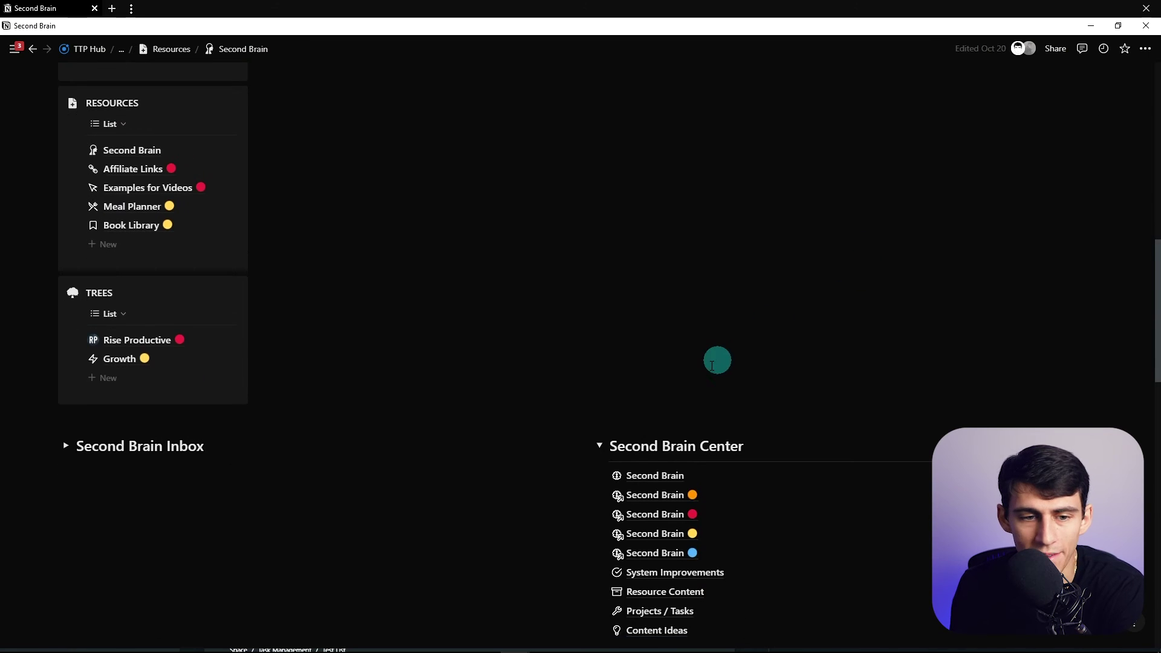
scroll(564, 342, "up", 4)
scroll(536, 336, "down", 3)
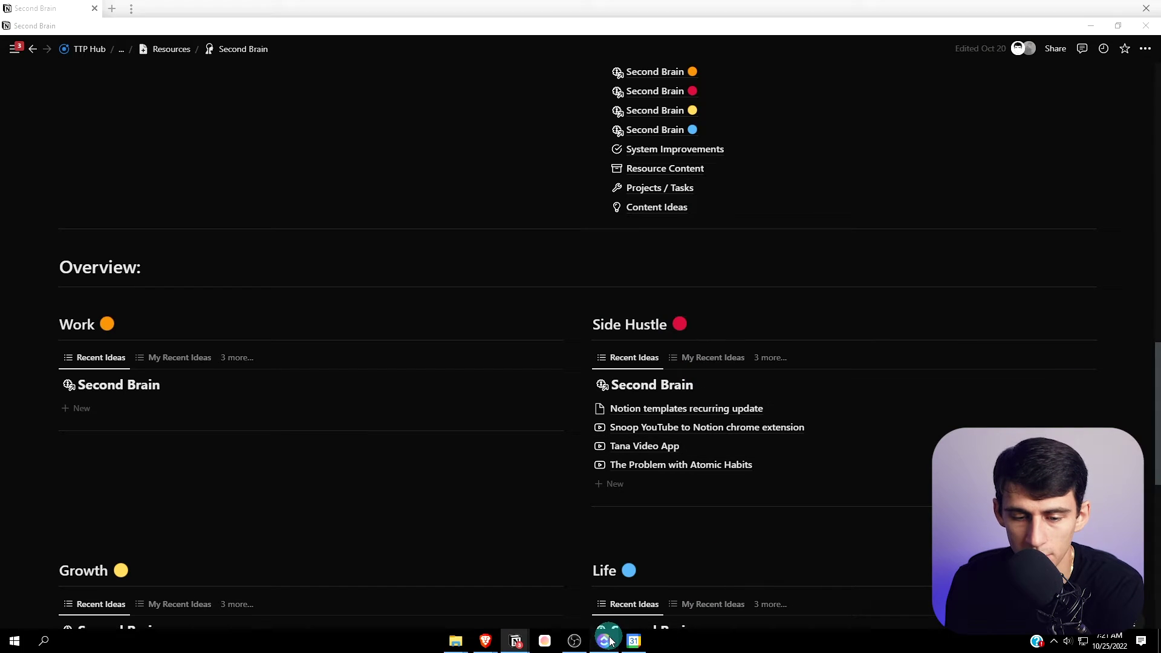
left_click(604, 640)
left_click(524, 314)
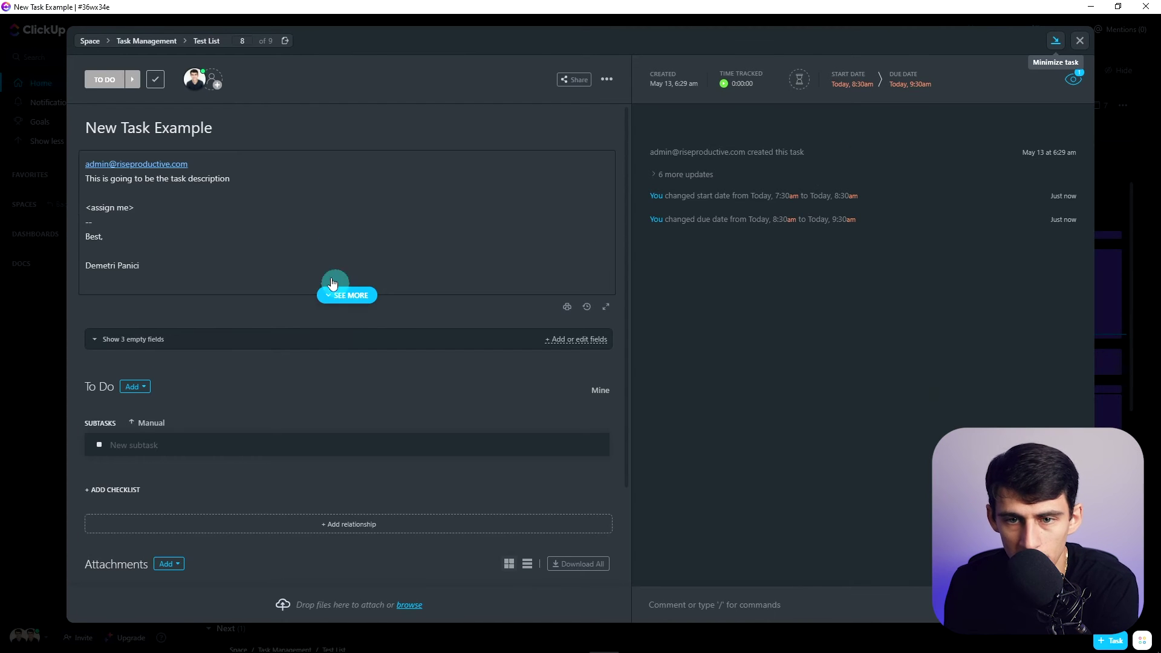
- Paste New Task Example's private link into a new Notion Work page's URL, then open the task from it
left_click(925, 128)
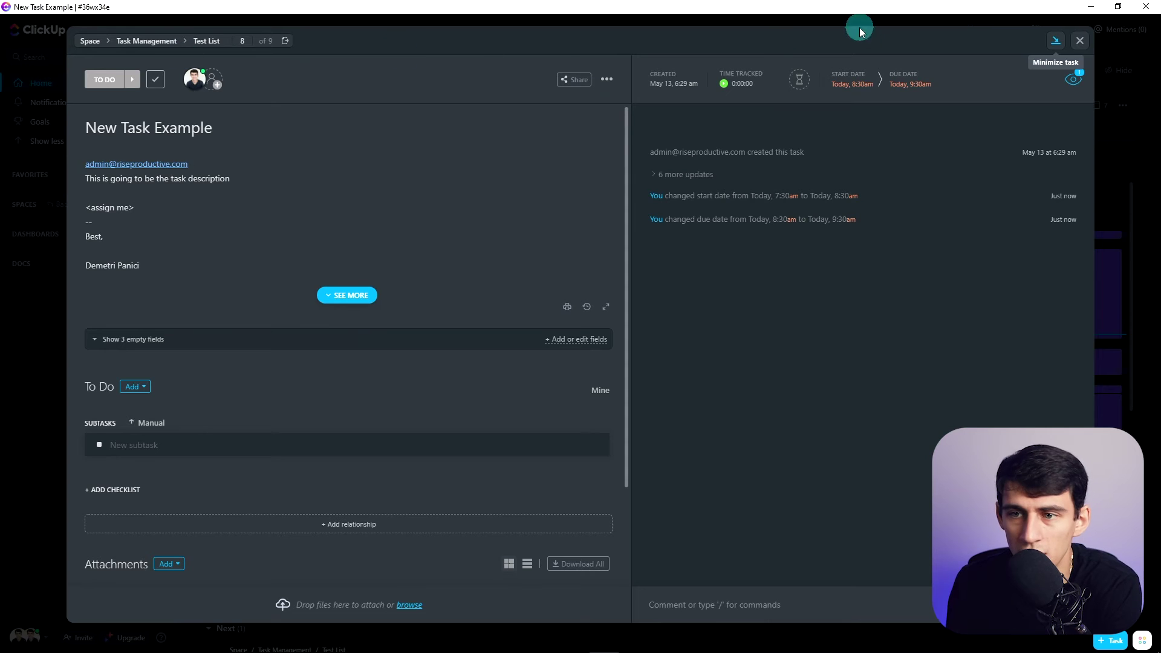
left_click(579, 88)
left_click(697, 210)
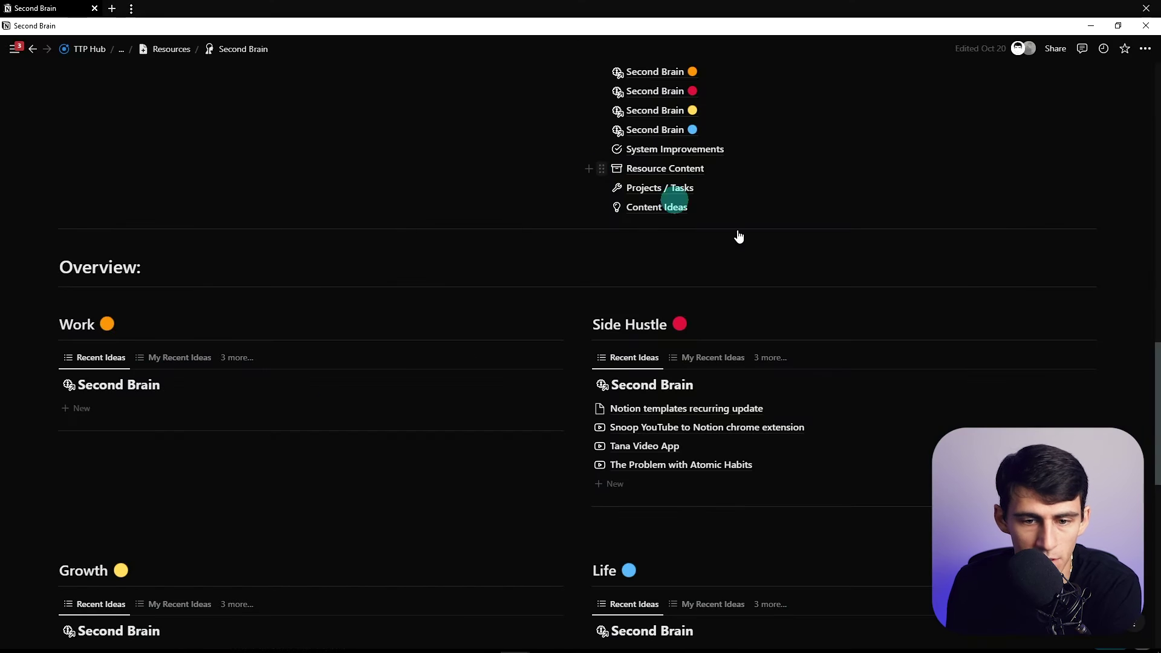
left_click(272, 399)
scroll(962, 502, "down", 2)
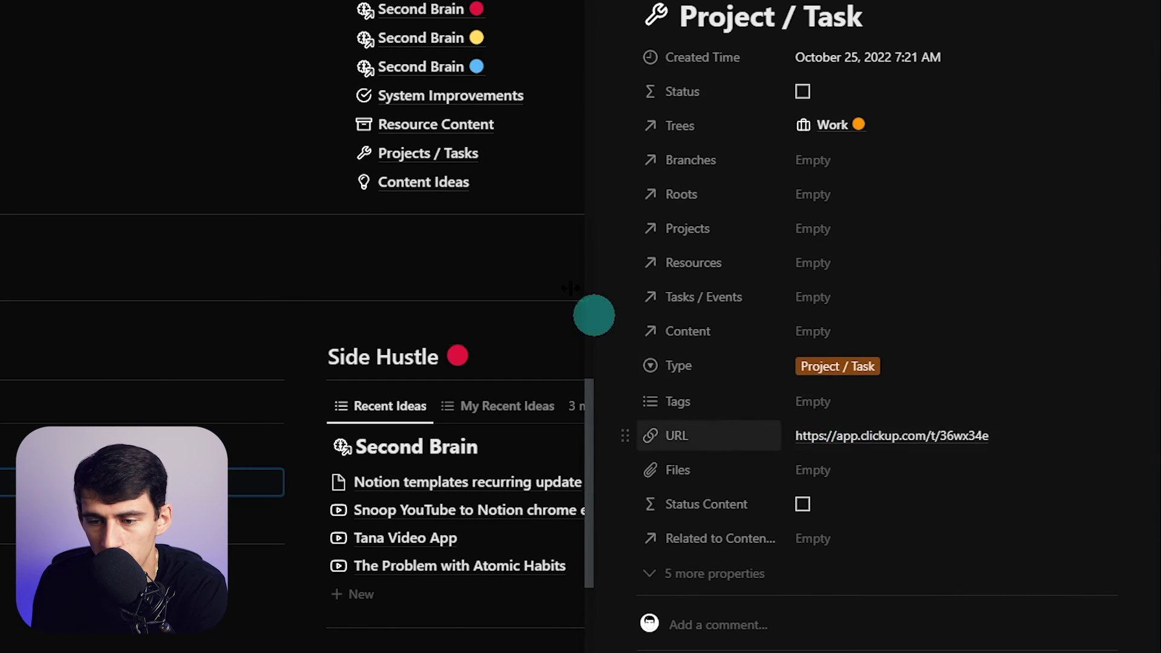
left_click(892, 435)
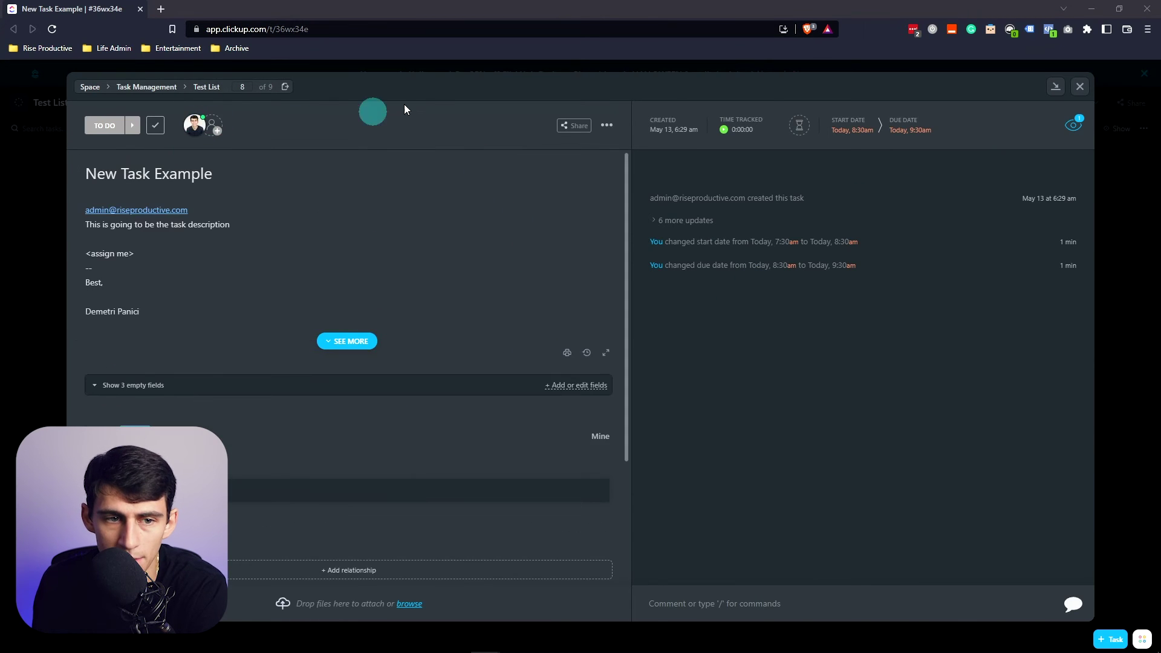
left_click(146, 386)
- Add a new Text custom field named Notes to New Task Example
left_click(584, 444)
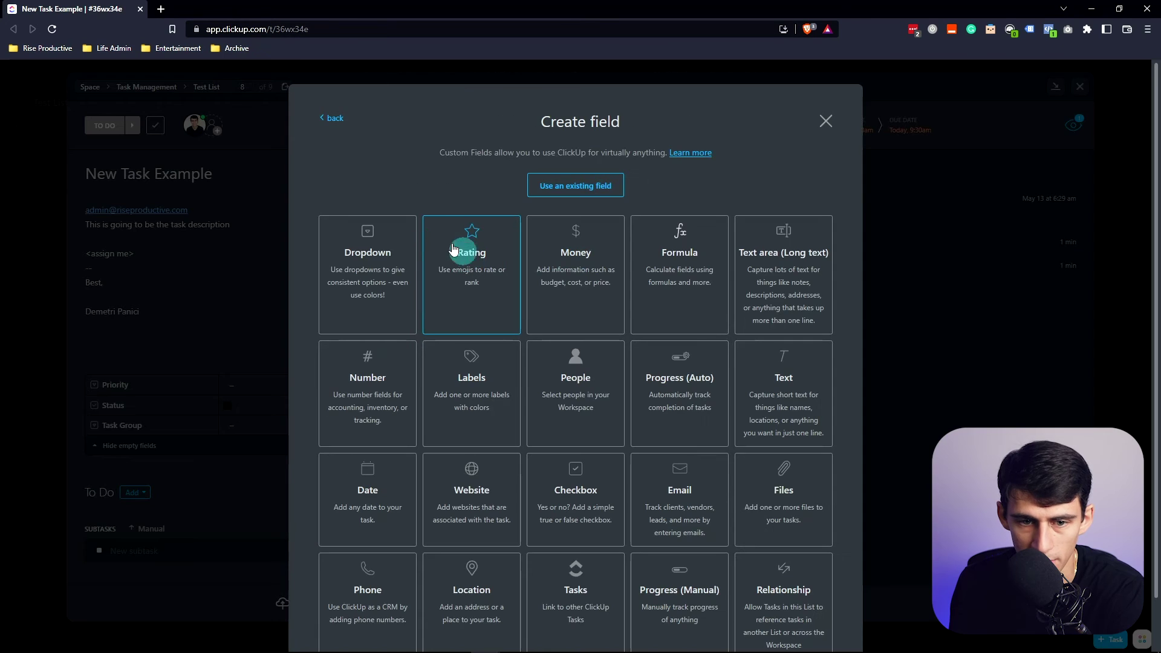
scroll(636, 209, "down", 1)
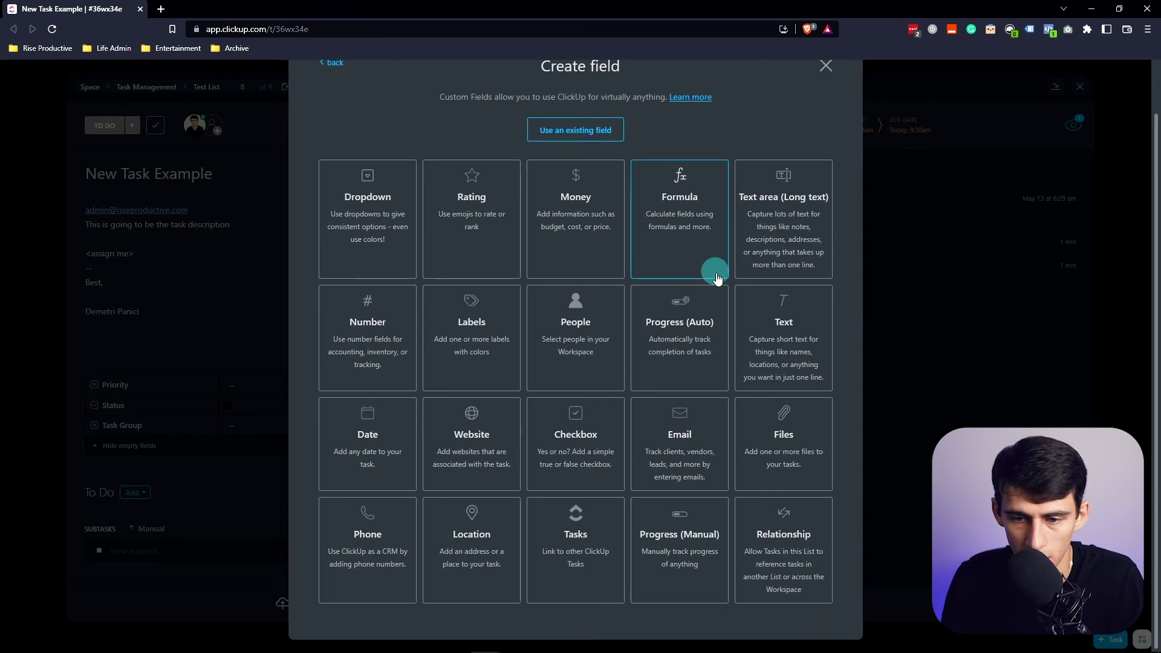
left_click(770, 340)
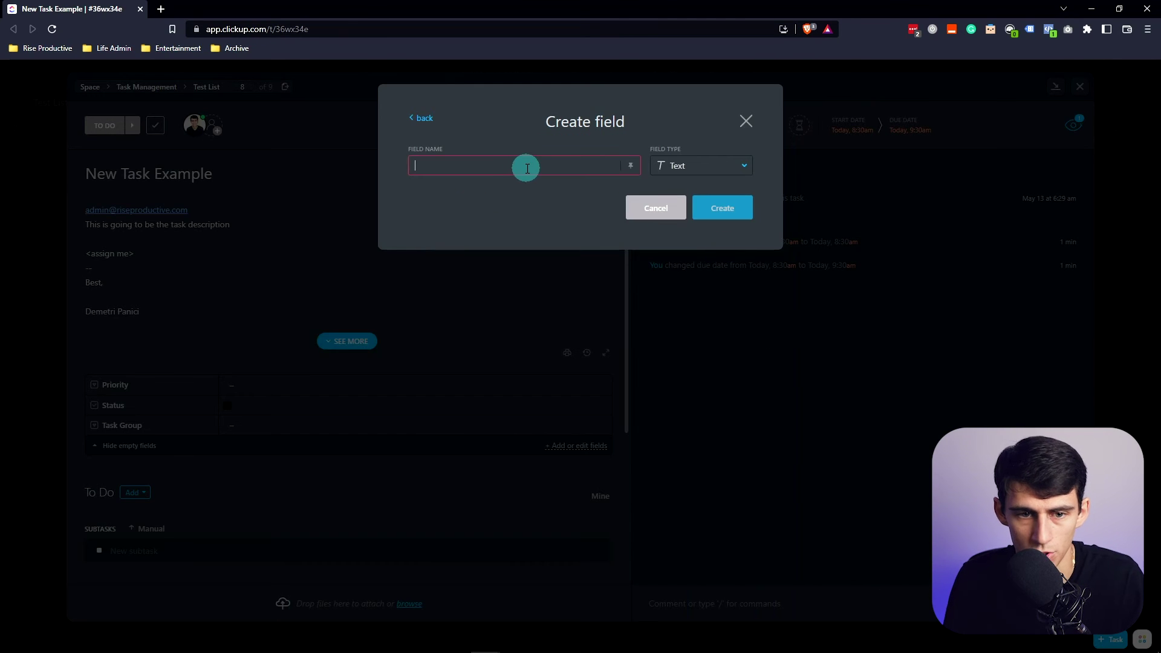
type("Notes")
key("Return")
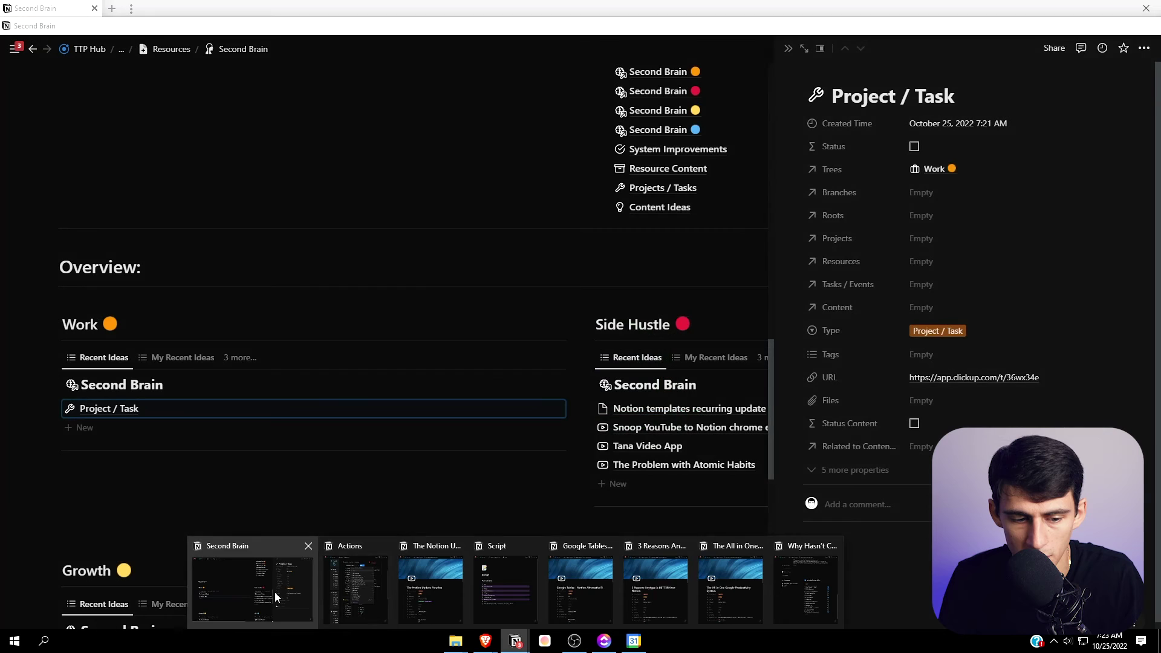
- In Notion, copy the link to the Project / Task page and return to ClickUp
left_click(275, 597)
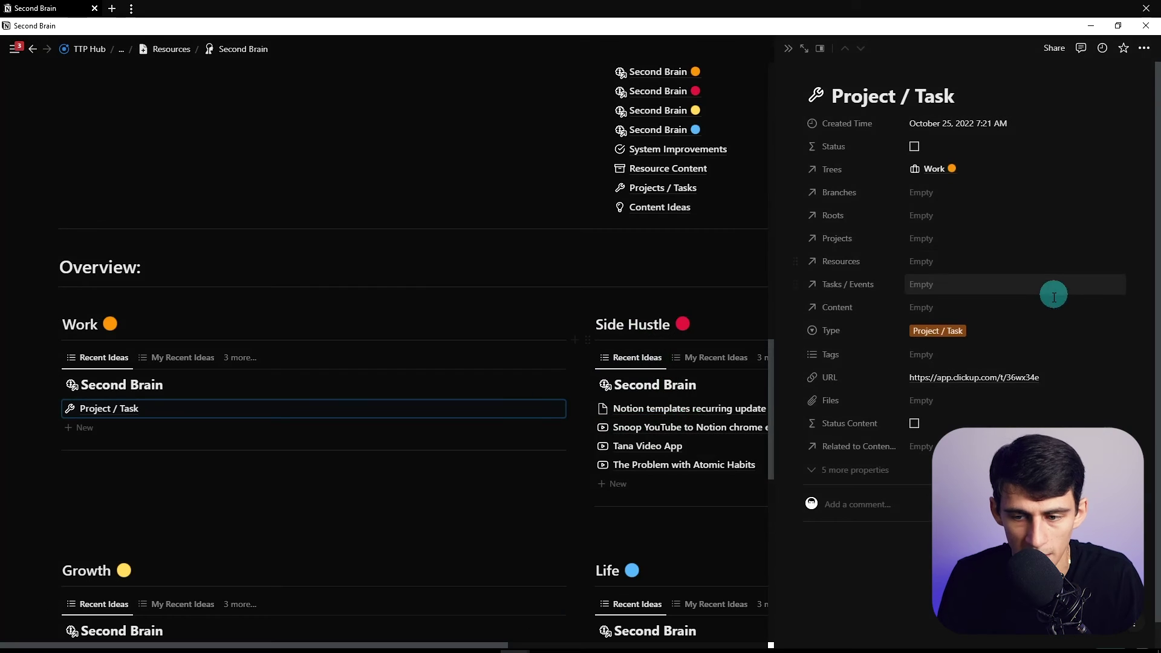
left_click(585, 375)
scroll(637, 264, "down", 4)
scroll(575, 252, "up", 2)
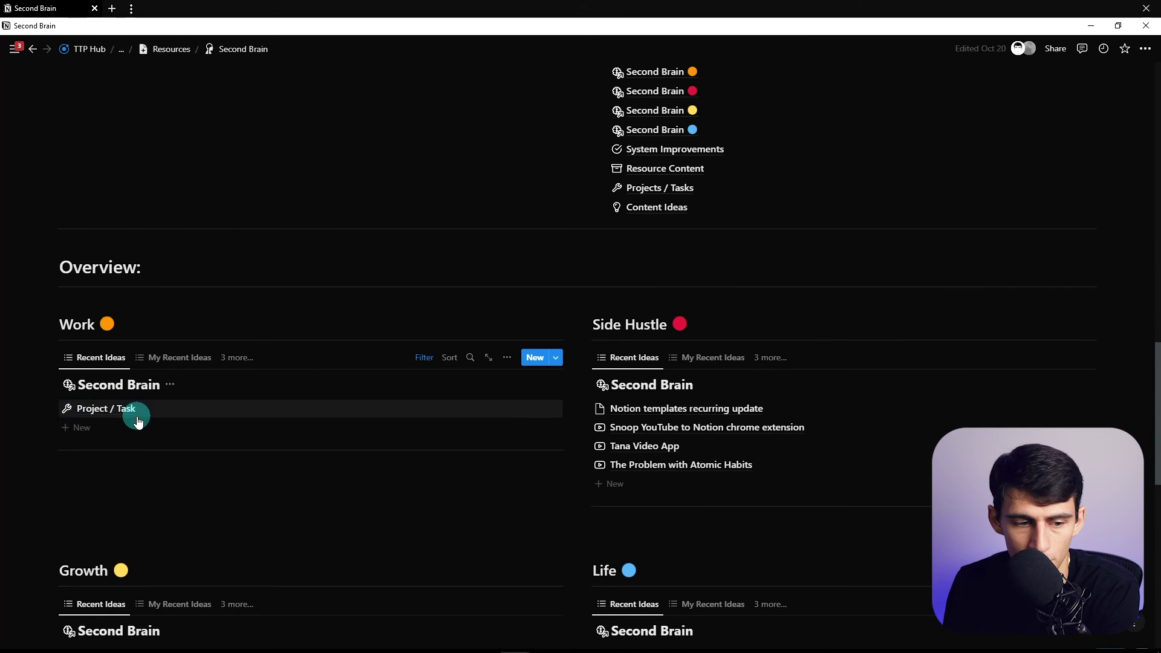
right_click(138, 416)
left_click(181, 489)
key("alt+Tab")
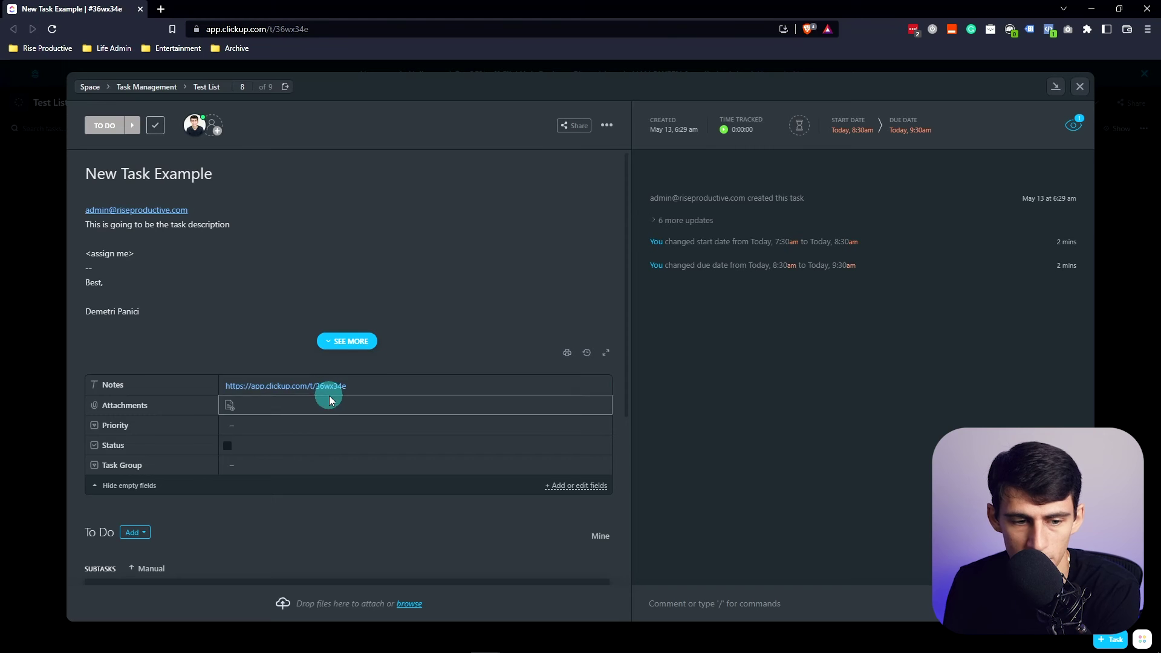
- Open the linked Notion page from the Notes field and dismiss its template choices
left_click(474, 375)
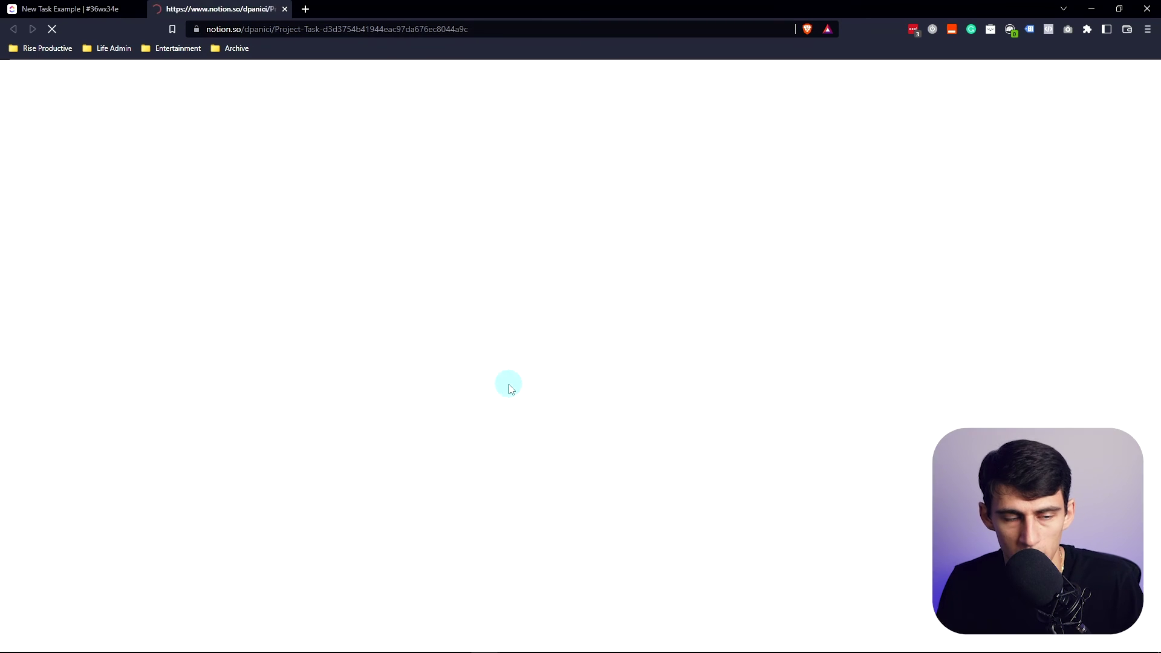
scroll(423, 386, "down", 7)
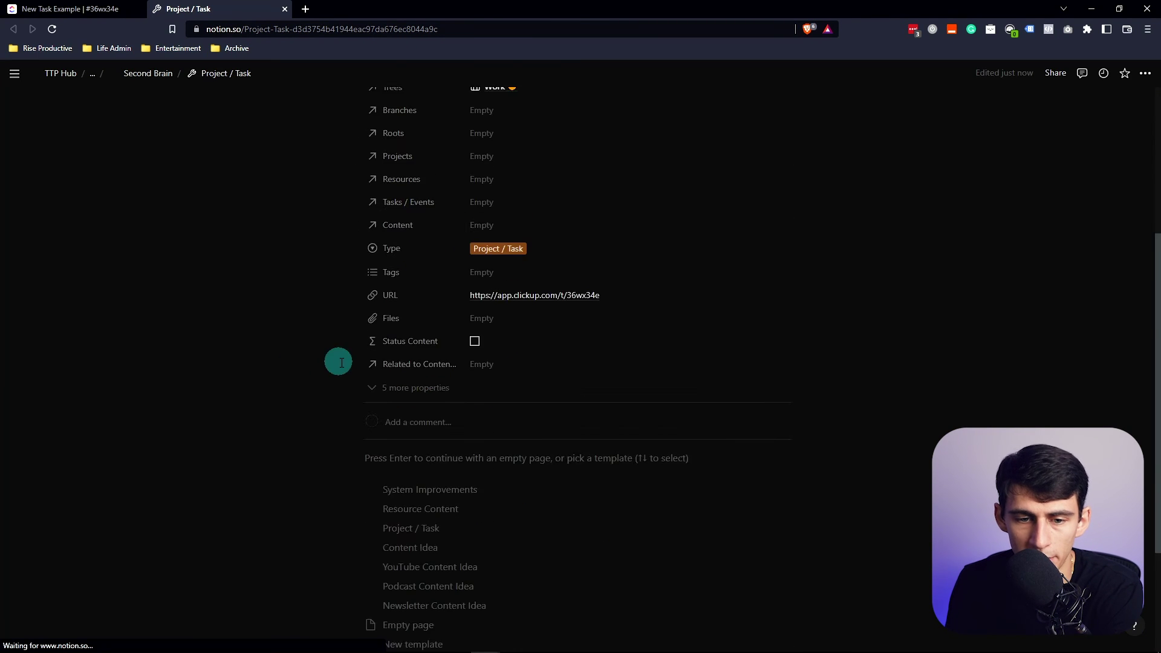
scroll(272, 411, "up", 4)
scroll(393, 409, "down", 4)
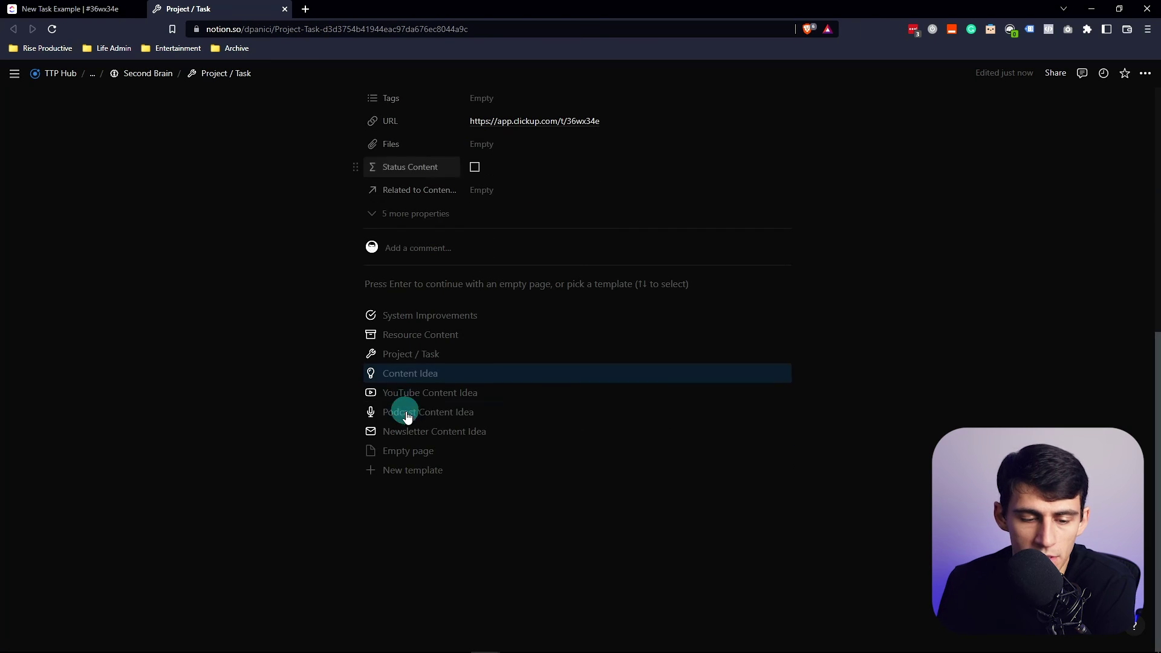
left_click(423, 353)
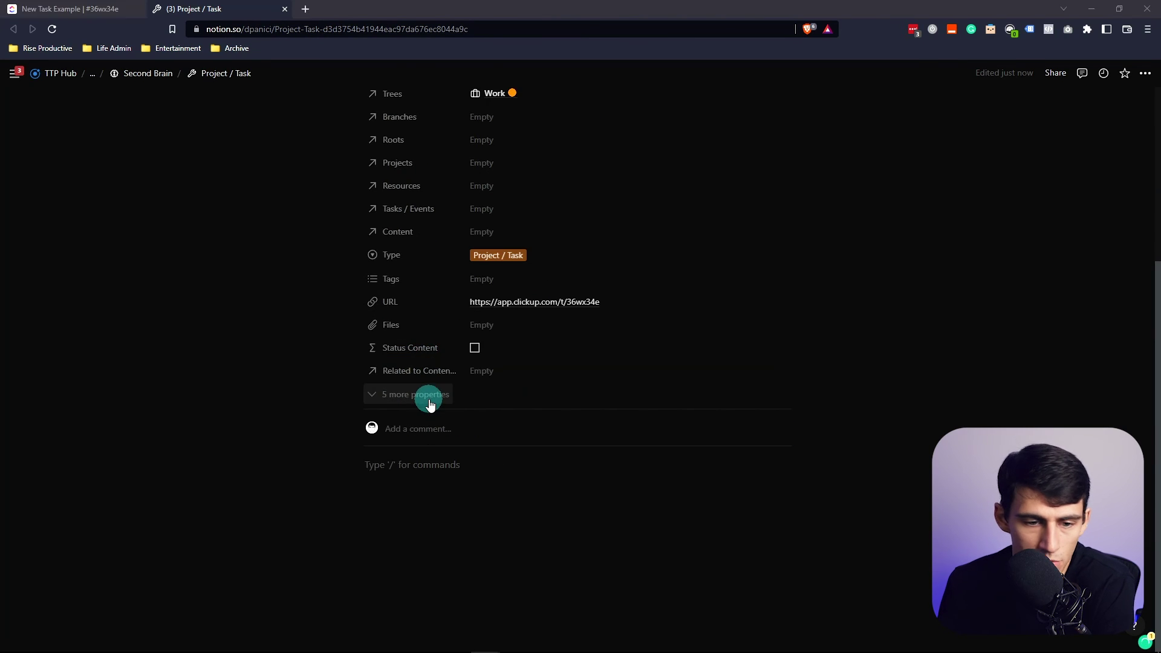
- Return to the Second Brain page and scroll through its Views, Roots and Resources databases
key("alt+Tab")
key("alt+Tab")
left_click(32, 5)
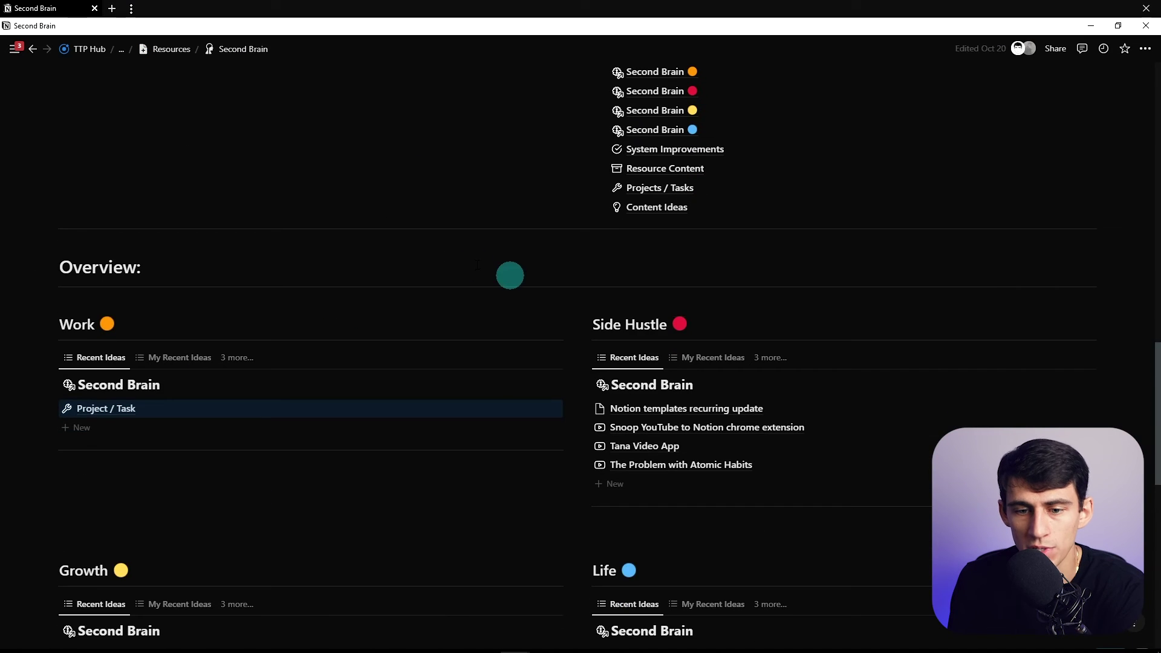
scroll(726, 461, "down", 3)
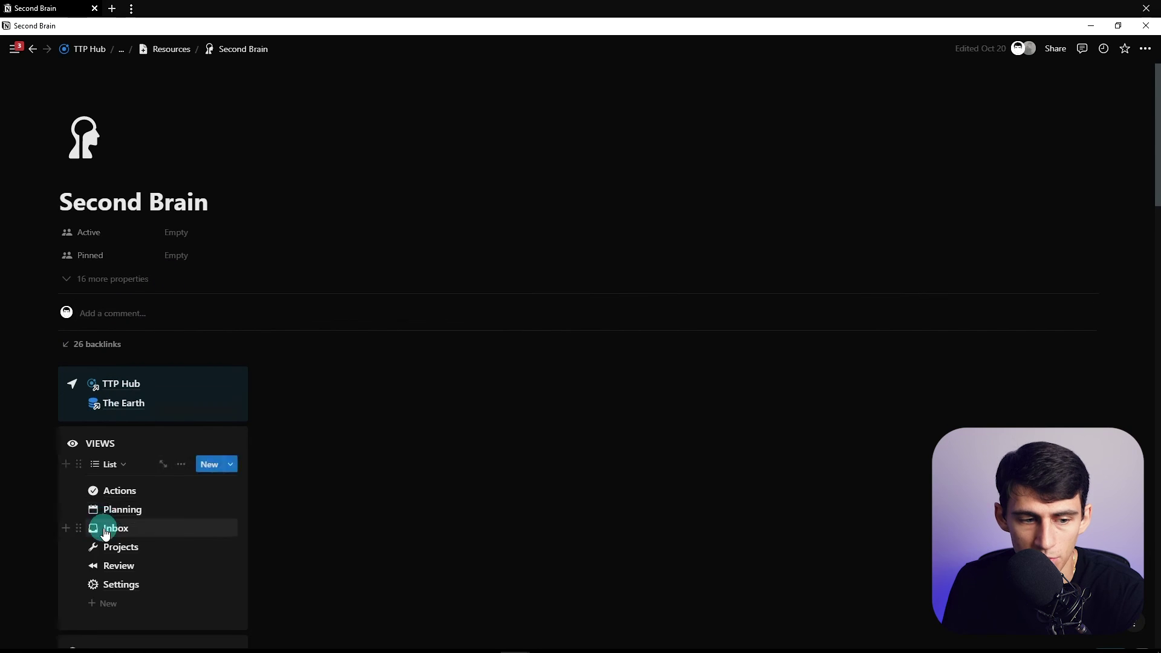
scroll(145, 493, "down", 6)
- Open the Content Calendar, Notion Consulting and then Meal Planner pages in turn
scroll(163, 415, "up", 2)
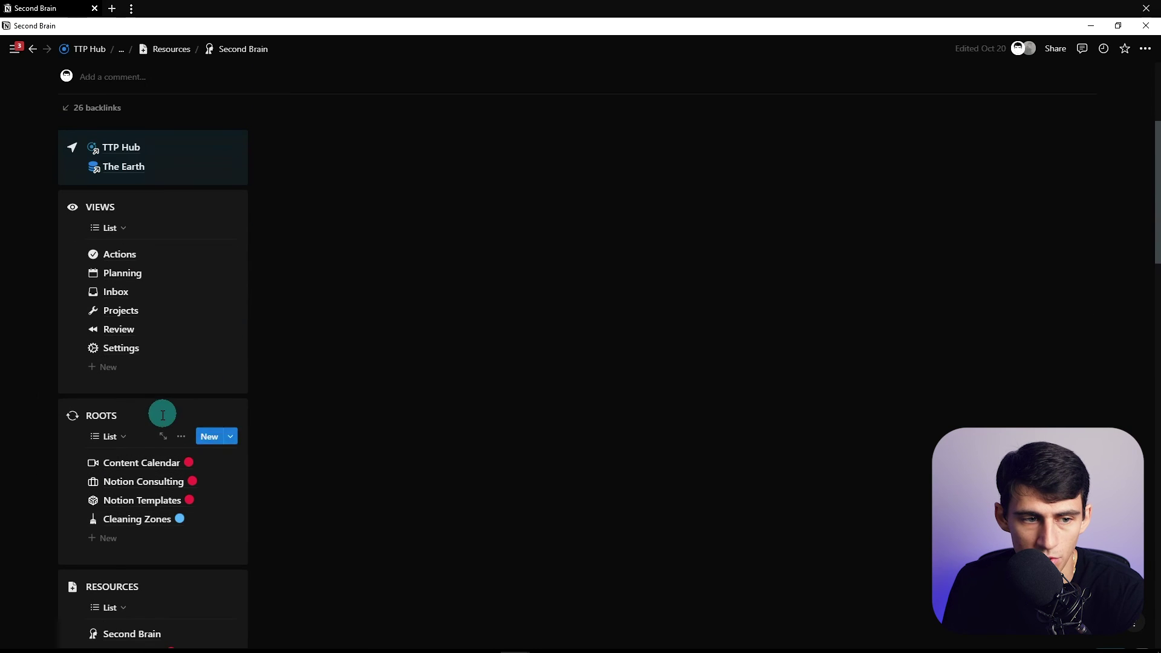
left_click(156, 463)
scroll(158, 467, "down", 6)
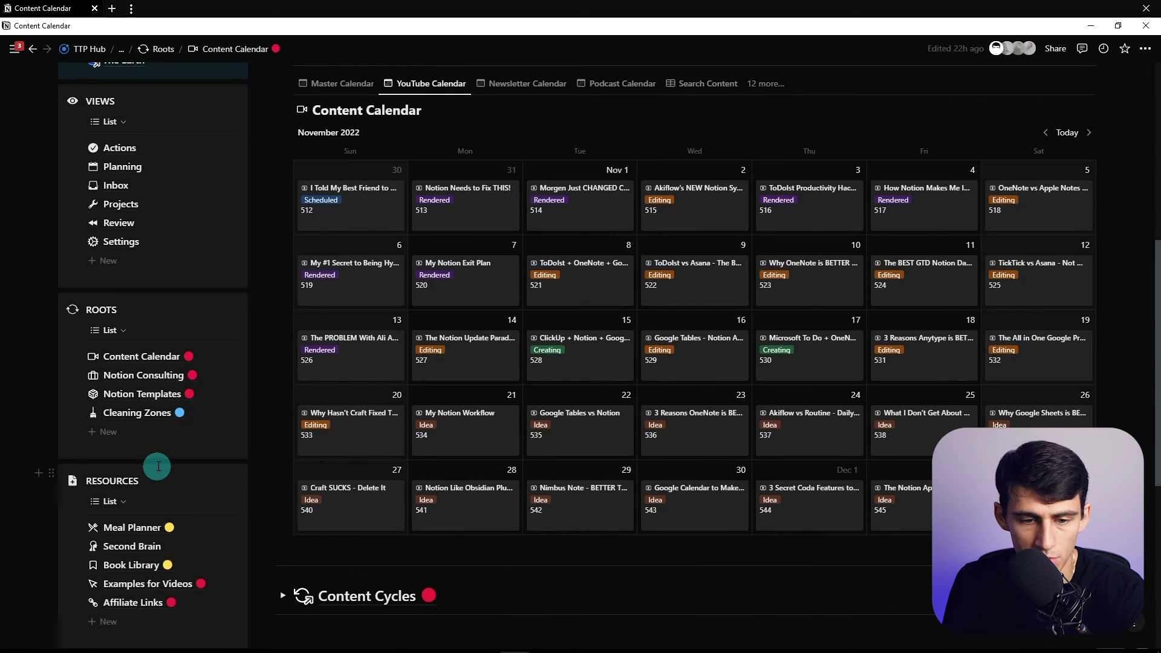
left_click(149, 375)
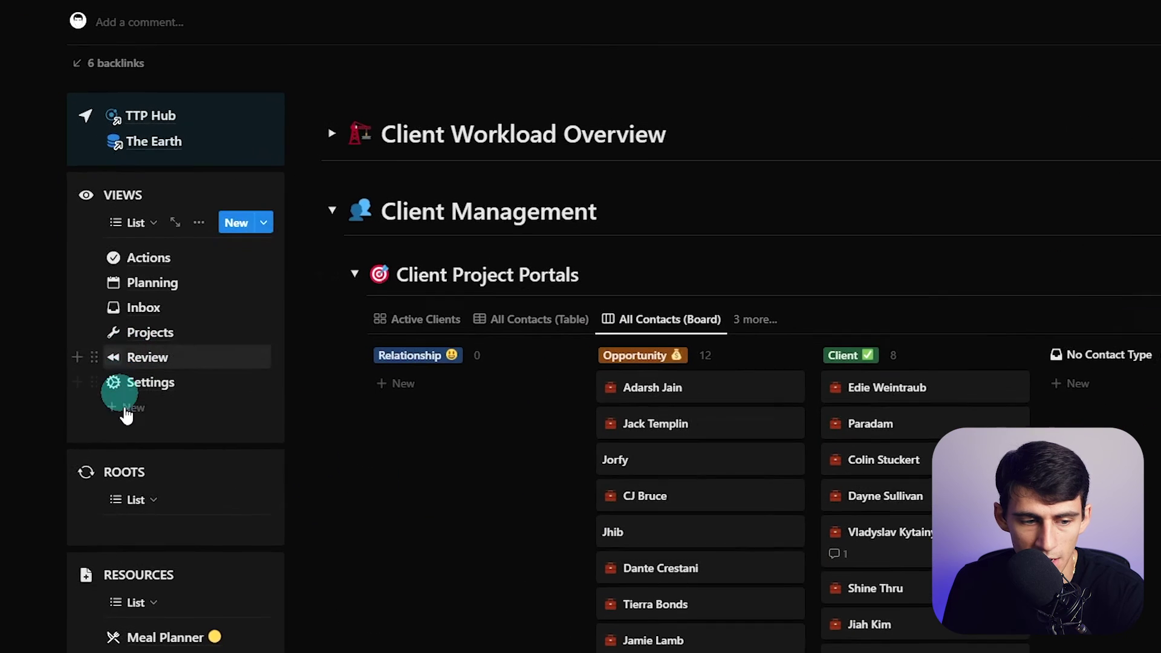
scroll(127, 423, "down", 3)
left_click(172, 479)
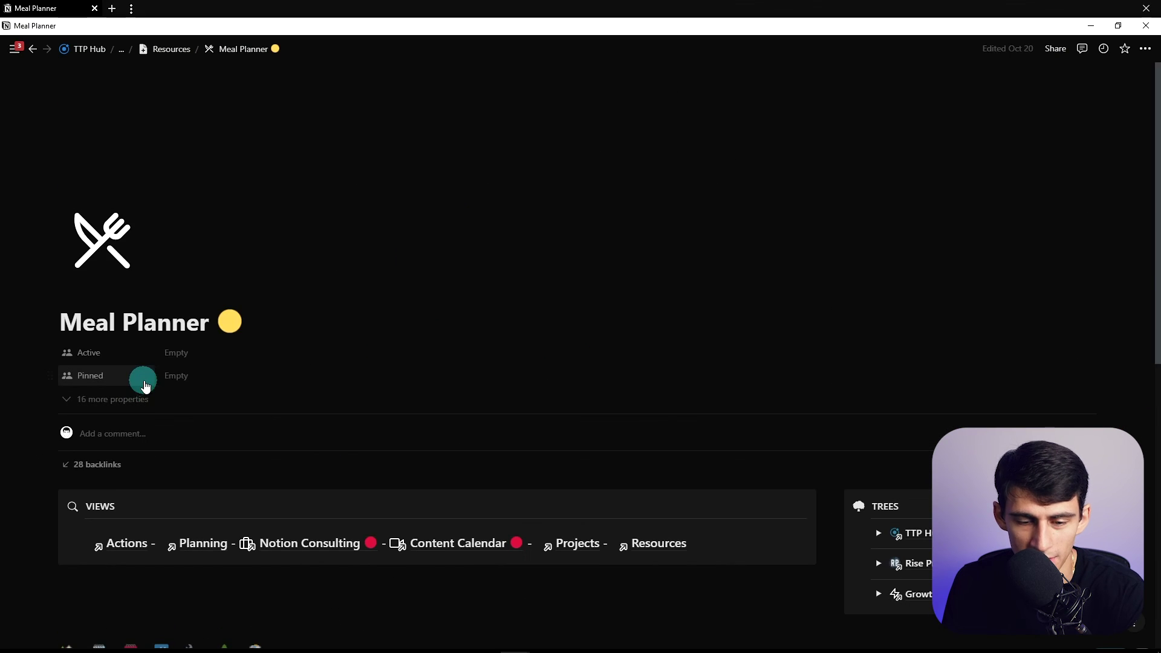
- Scroll to the grouped recipe board and preview the Slow Cooker Hash Brown Casserole recipe
scroll(528, 430, "down", 6)
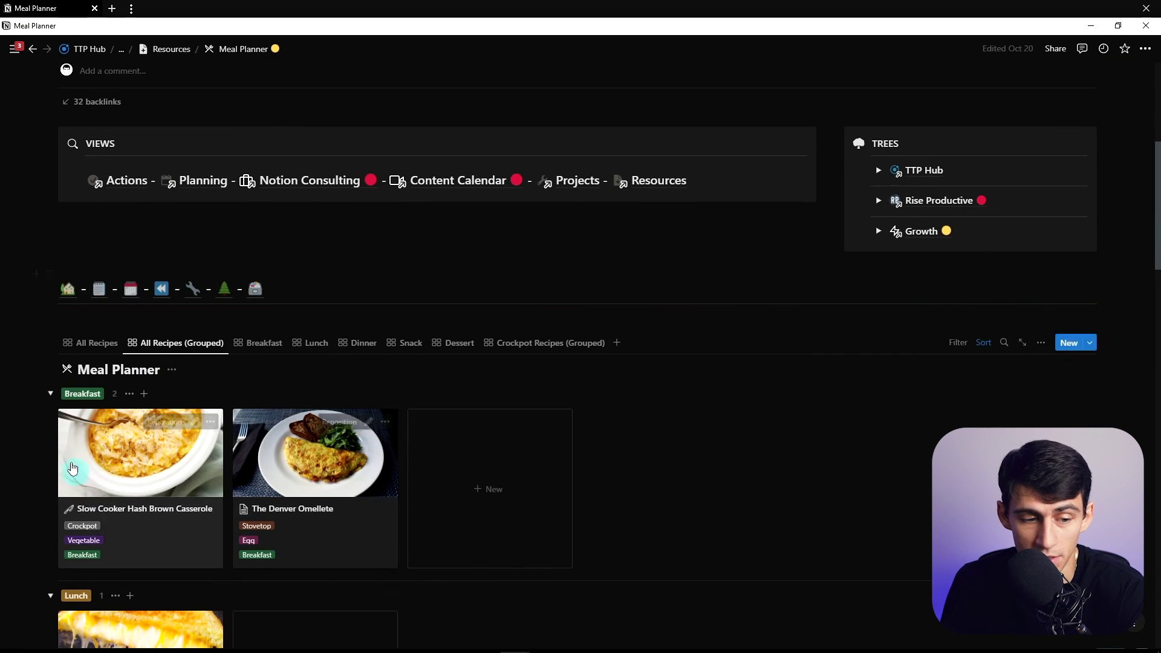
scroll(453, 453, "down", 3)
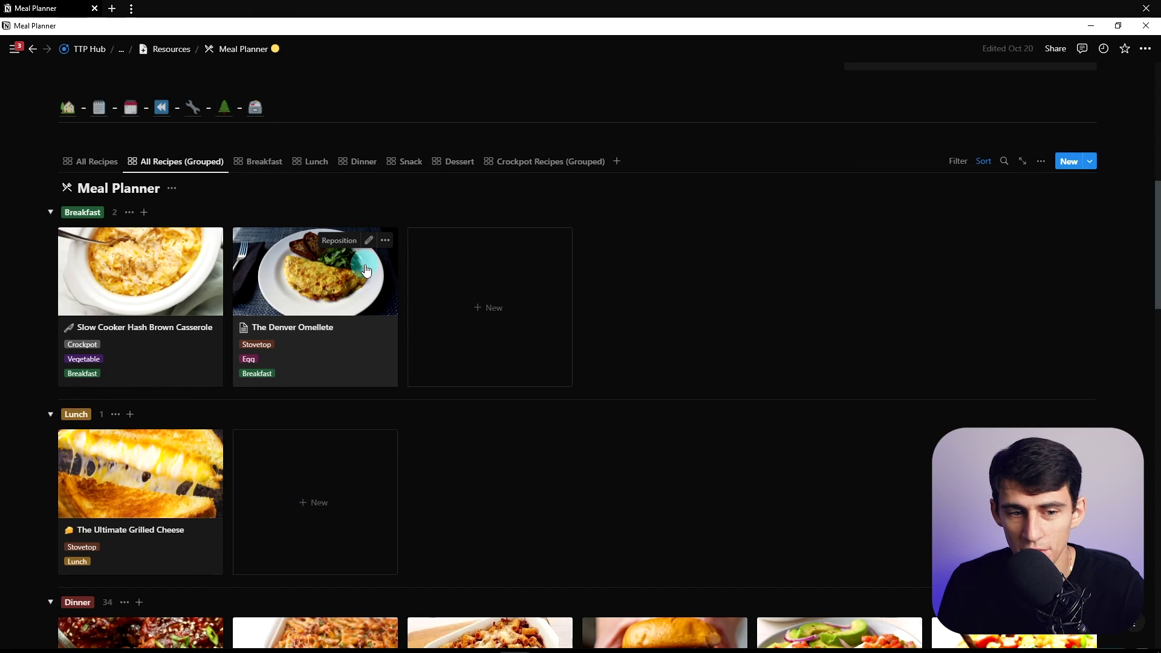
left_click(141, 316)
left_click(84, 359)
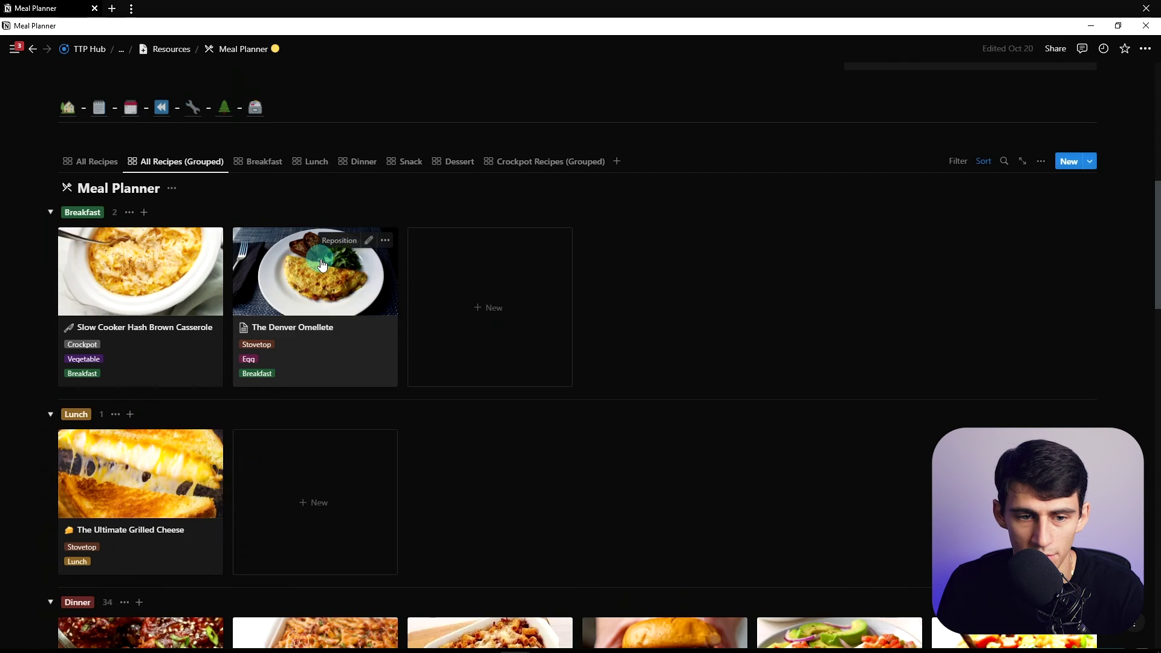